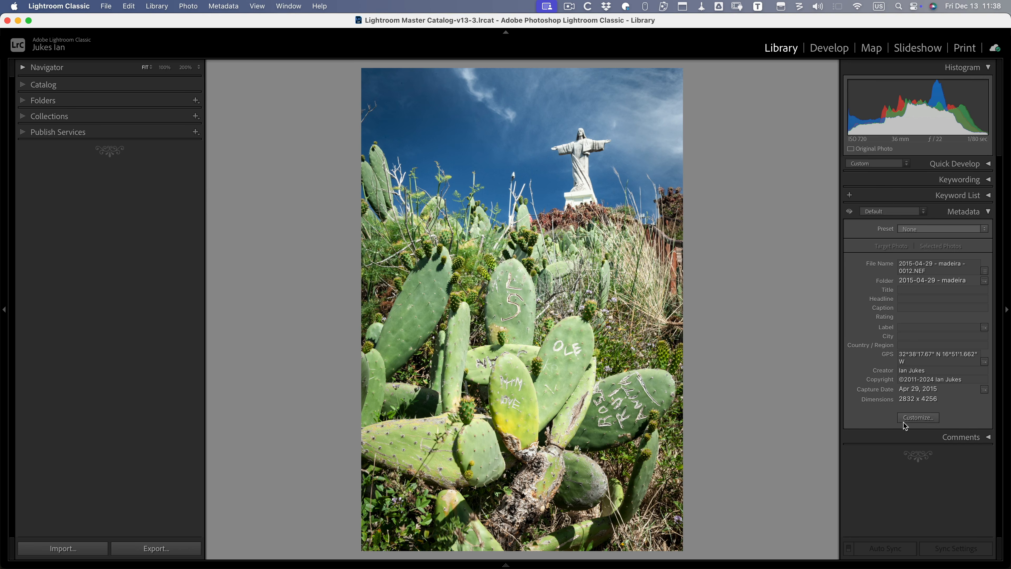
left_click(918, 418)
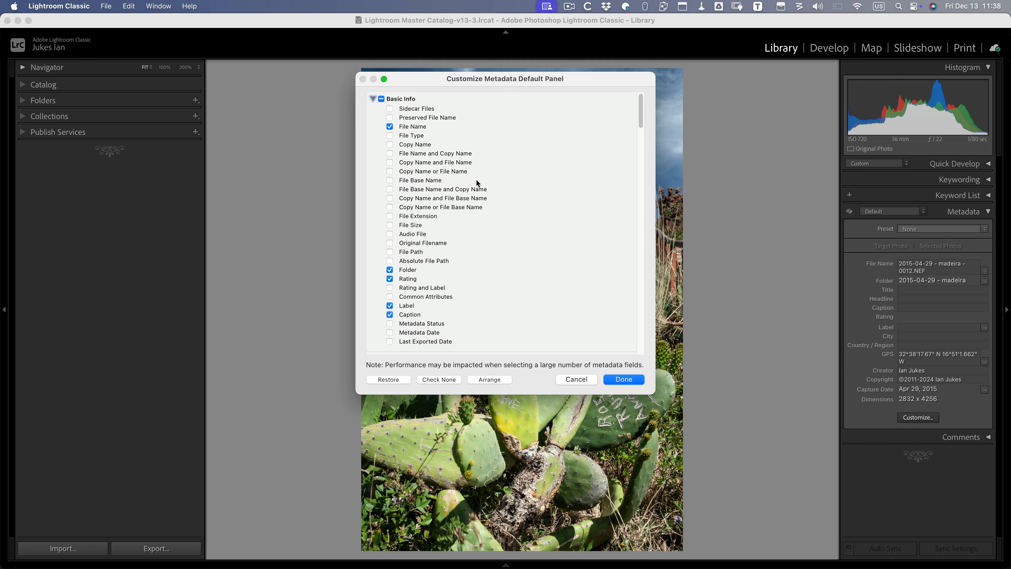
scroll(455, 177, "down", 15)
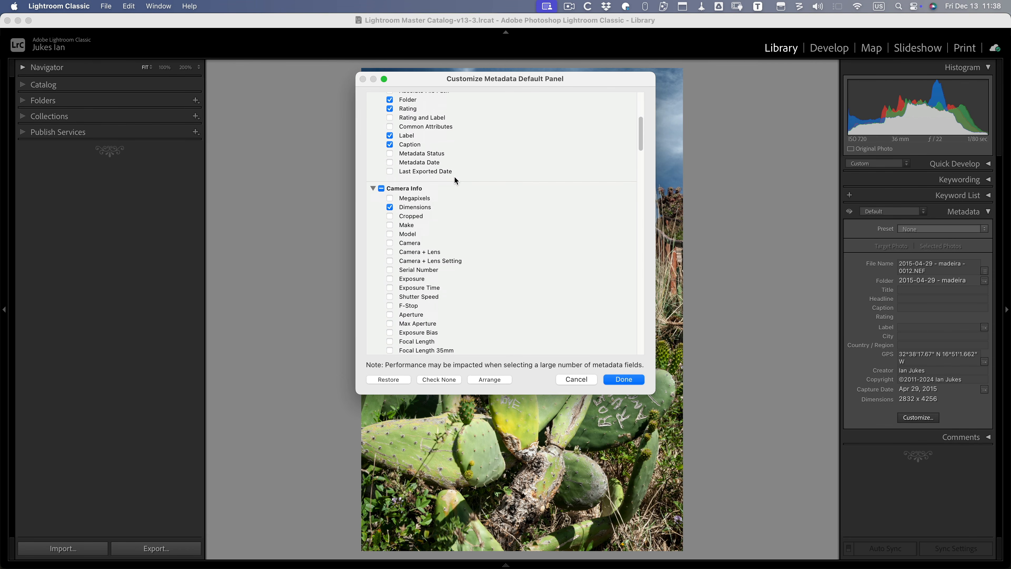
scroll(454, 180, "down", 20)
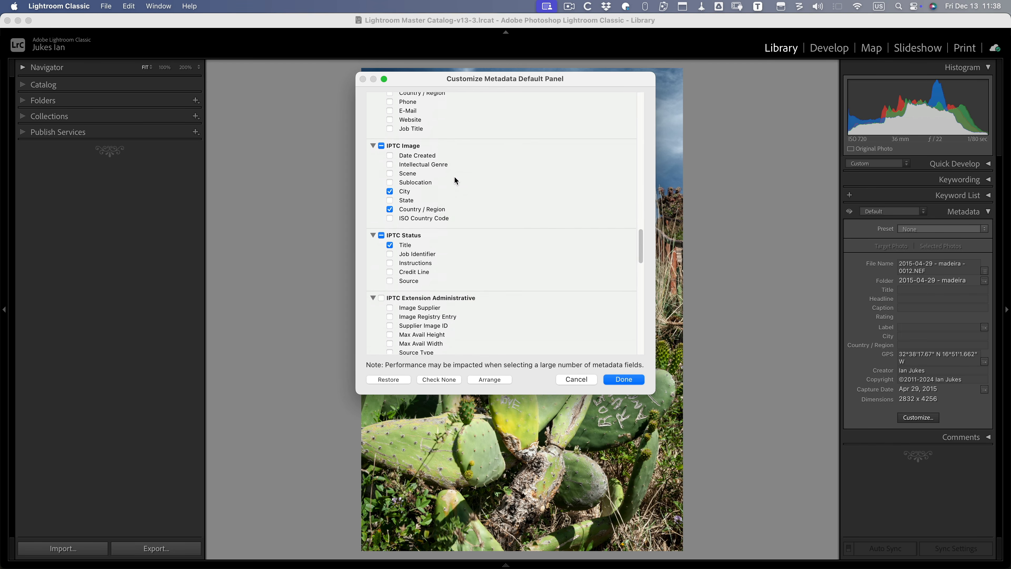
scroll(454, 176, "down", 10)
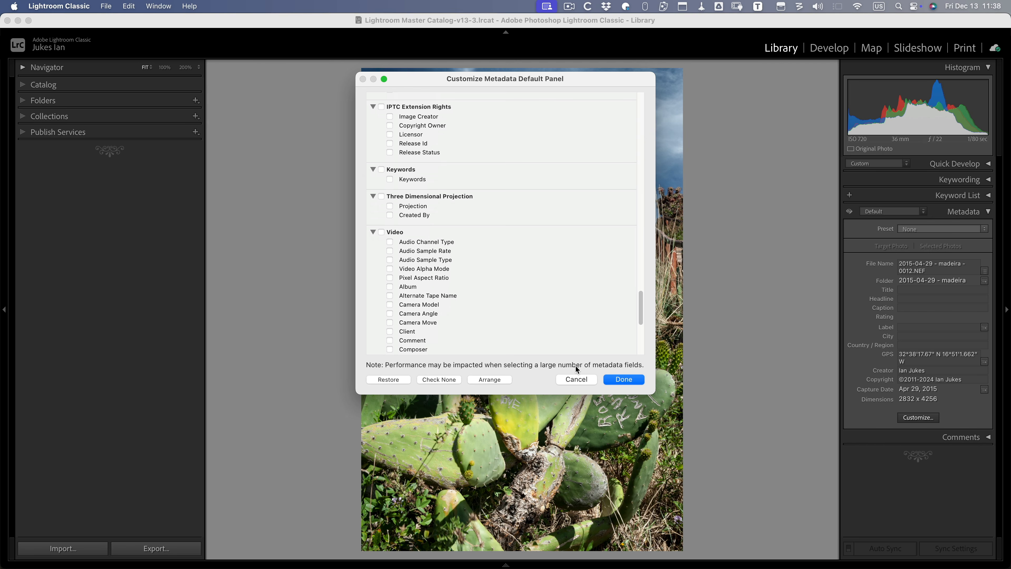
left_click(497, 379)
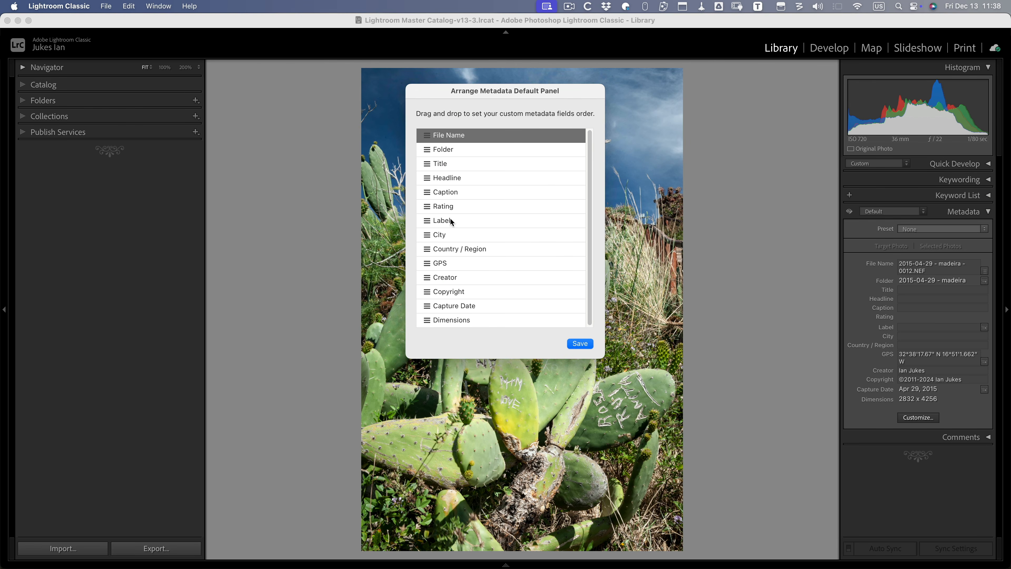
left_click(580, 343)
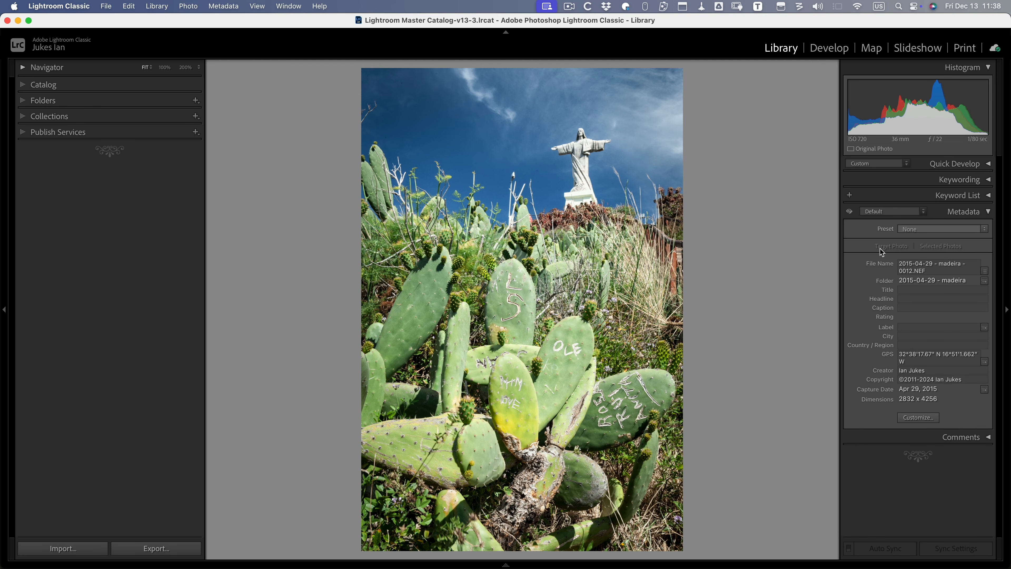
- Expand the Keywording panel and launch Any Vision's Prompt command from Plug-in Extras
left_click(972, 181)
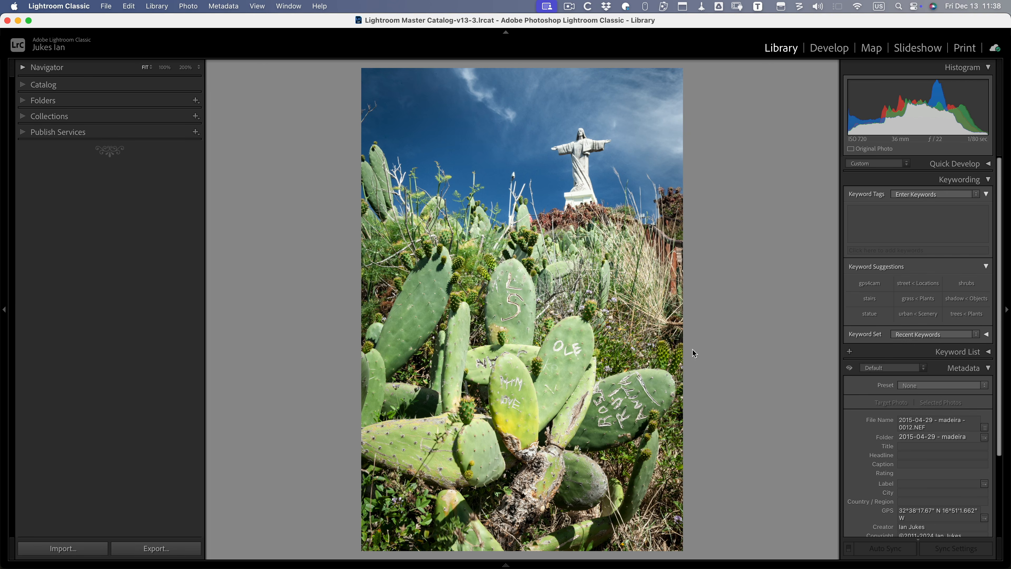
left_click(108, 6)
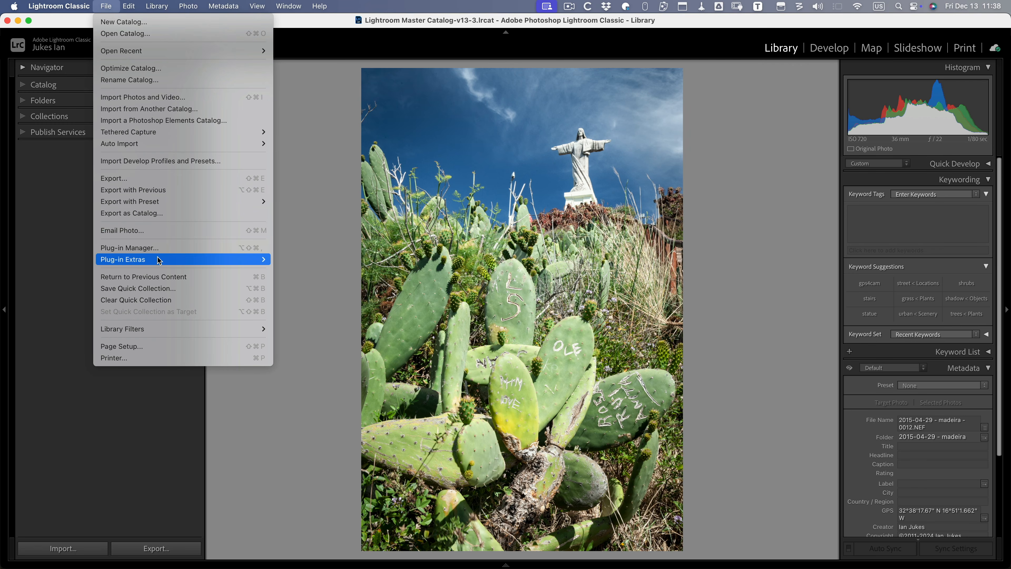
mouse_move(160, 261)
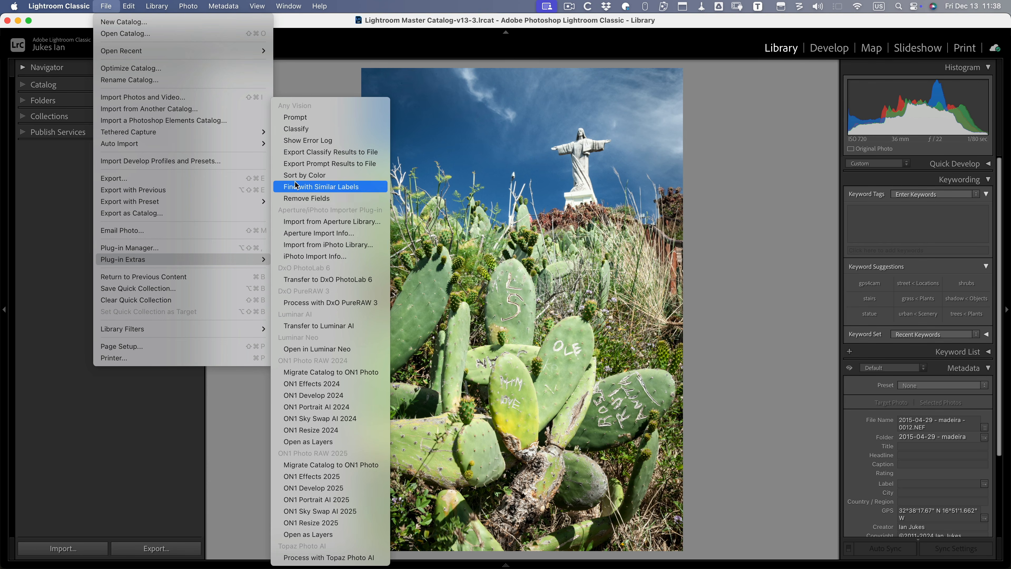
left_click(301, 117)
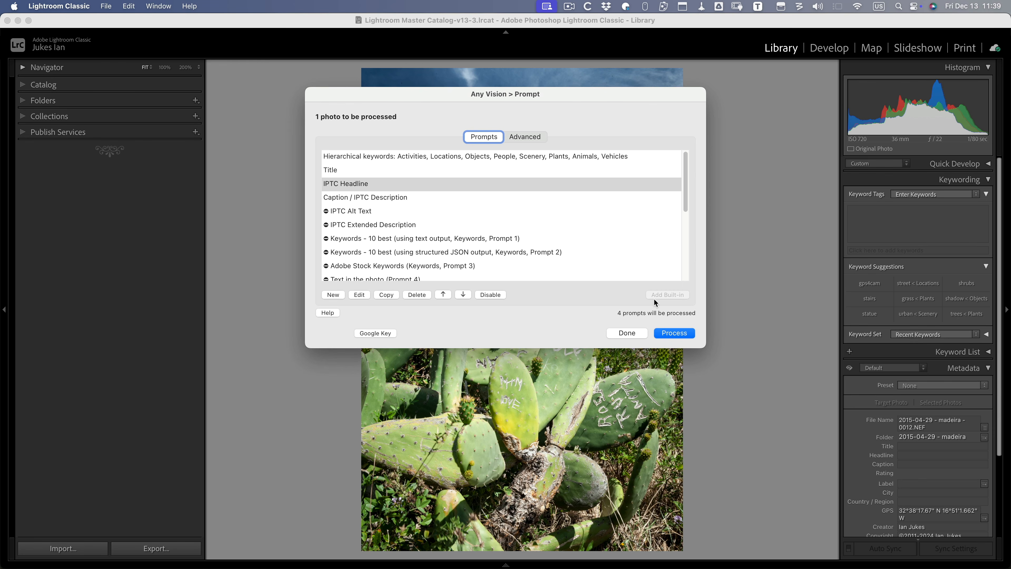
- Run the four Any Vision prompts to generate the cactus photo's keywords, title, headline and caption
left_click(675, 333)
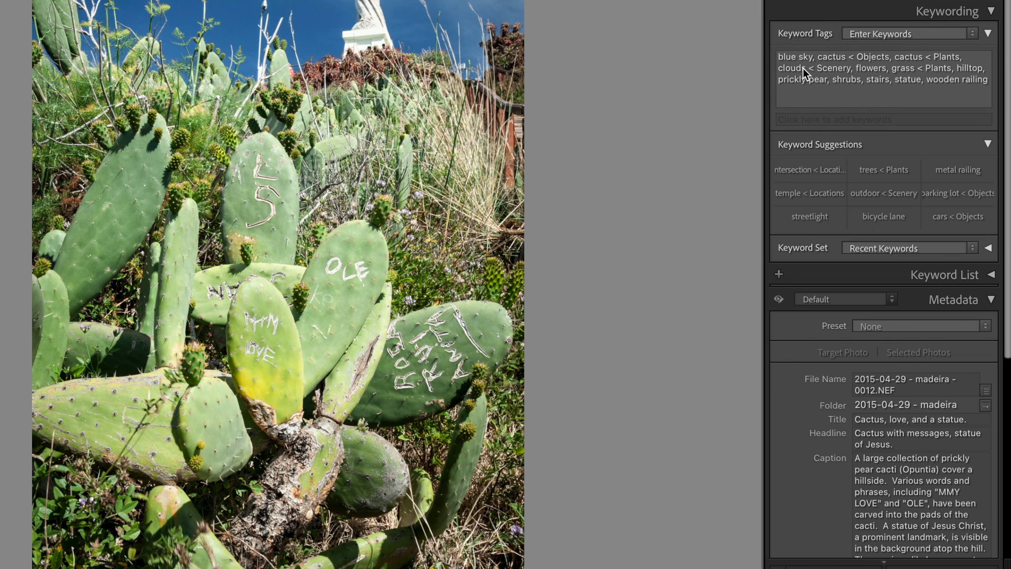
mouse_move(804, 73)
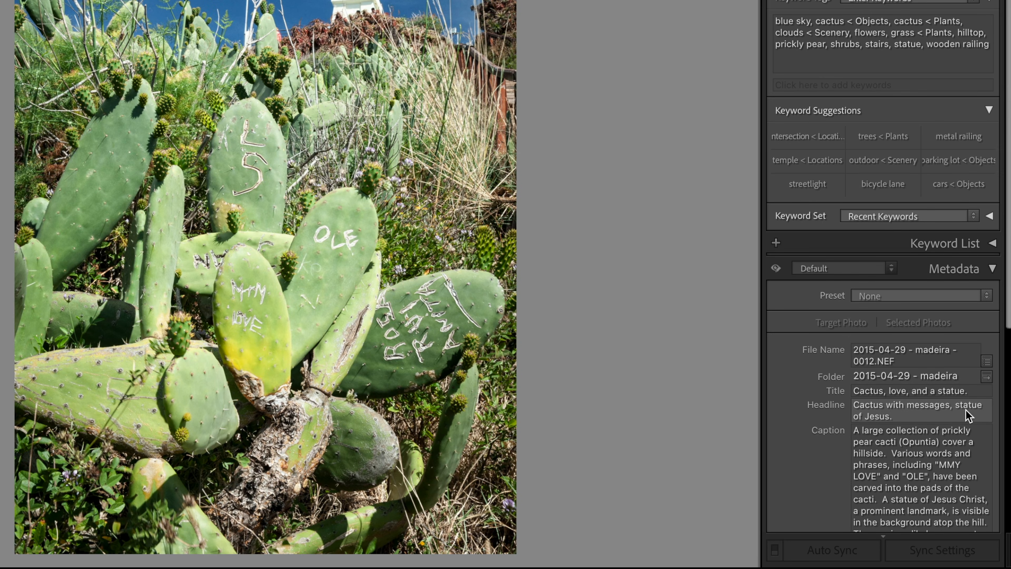
scroll(876, 408, "down", 10)
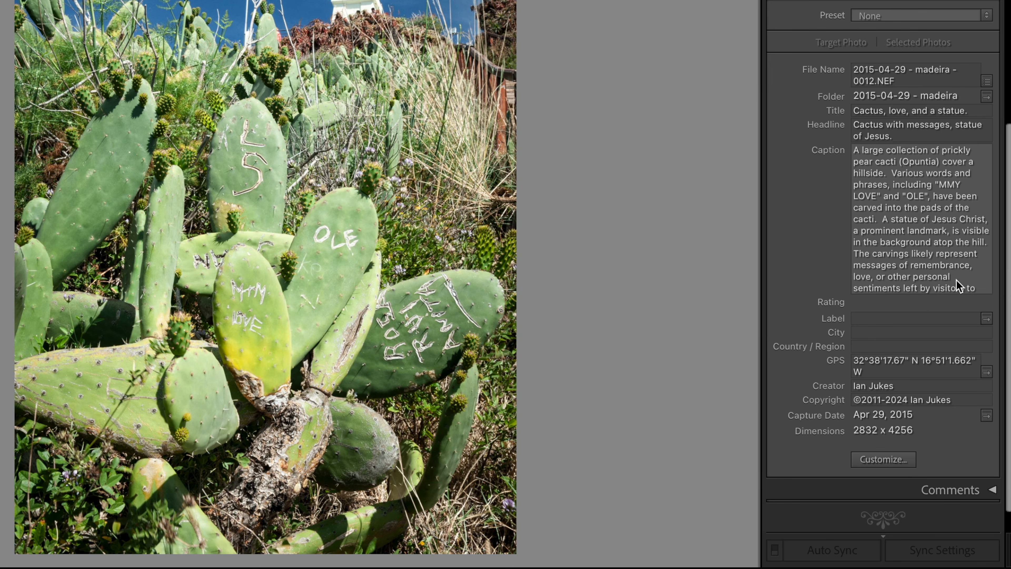
- Read the cactus photo's full AI-generated caption without changing it
left_click(984, 284)
scroll(983, 284, "down", 1)
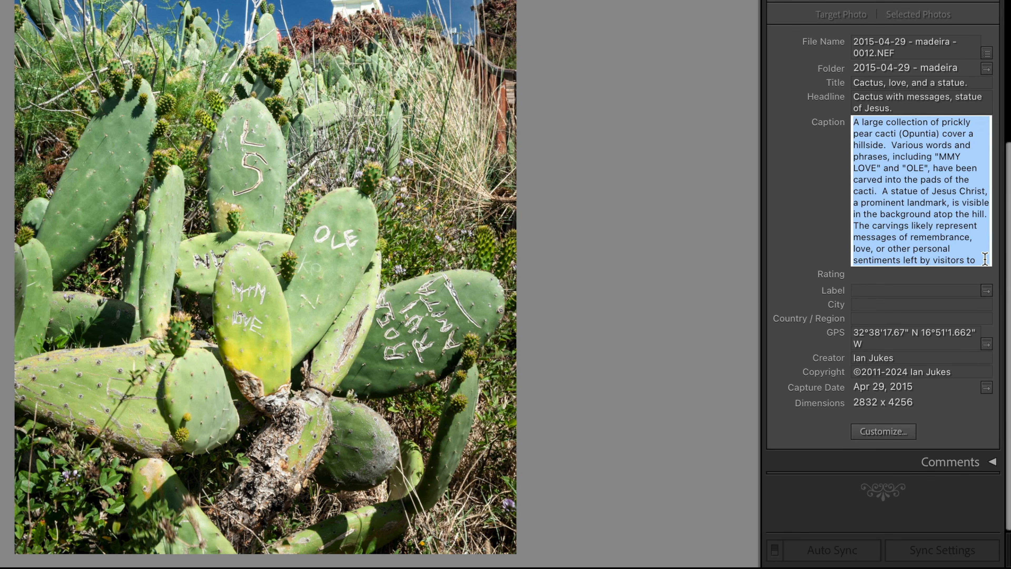
key("Down")
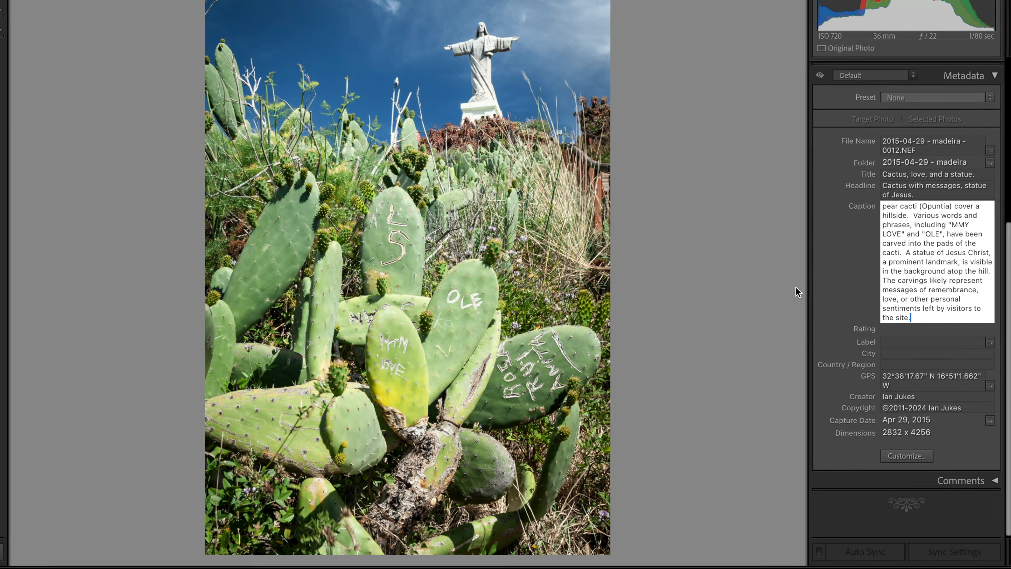
left_click(732, 255)
scroll(872, 280, "up", 4)
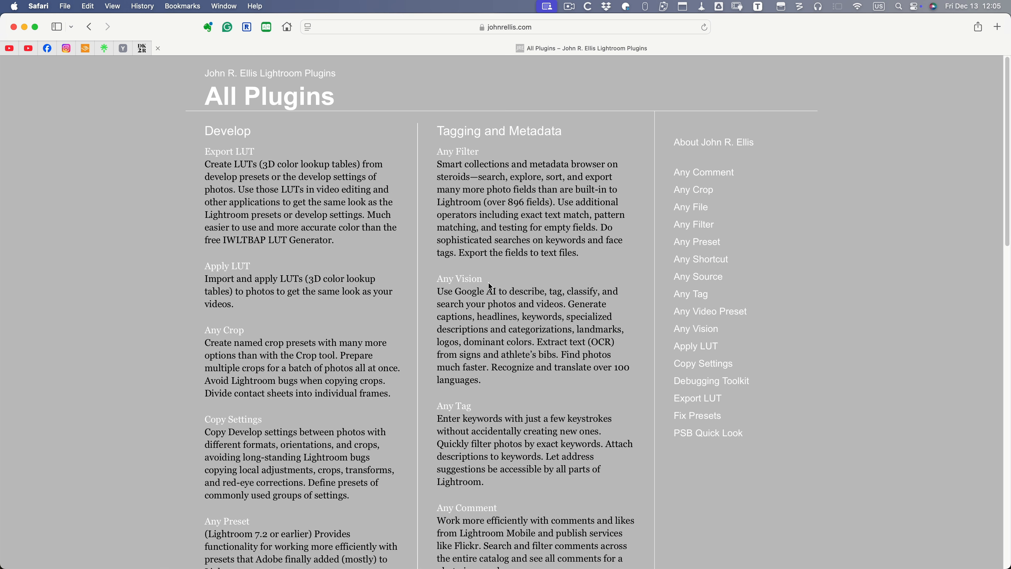
- Open the Any Vision plugin page and go to its Licensing section
left_click(463, 283)
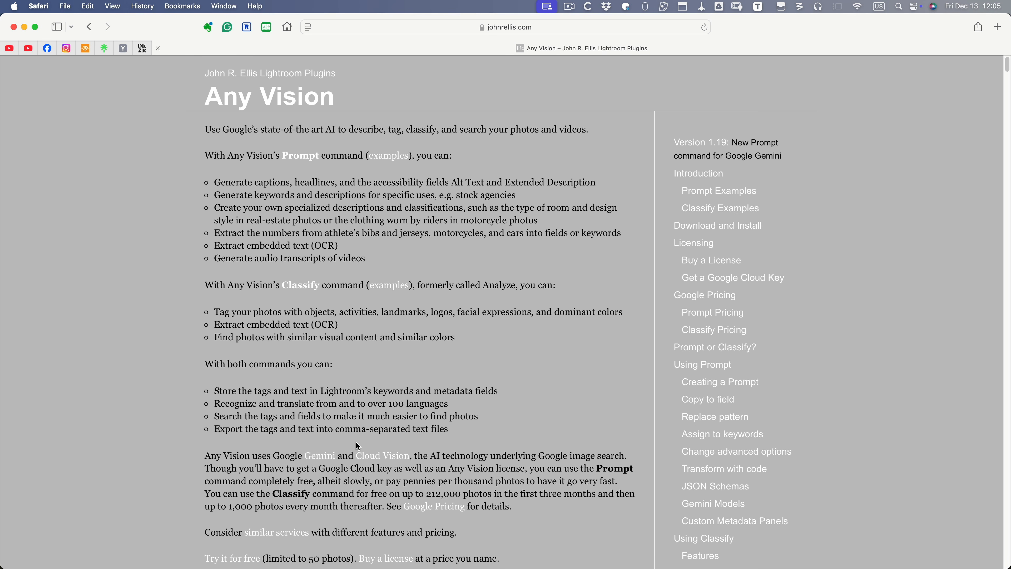
scroll(358, 445, "down", 5)
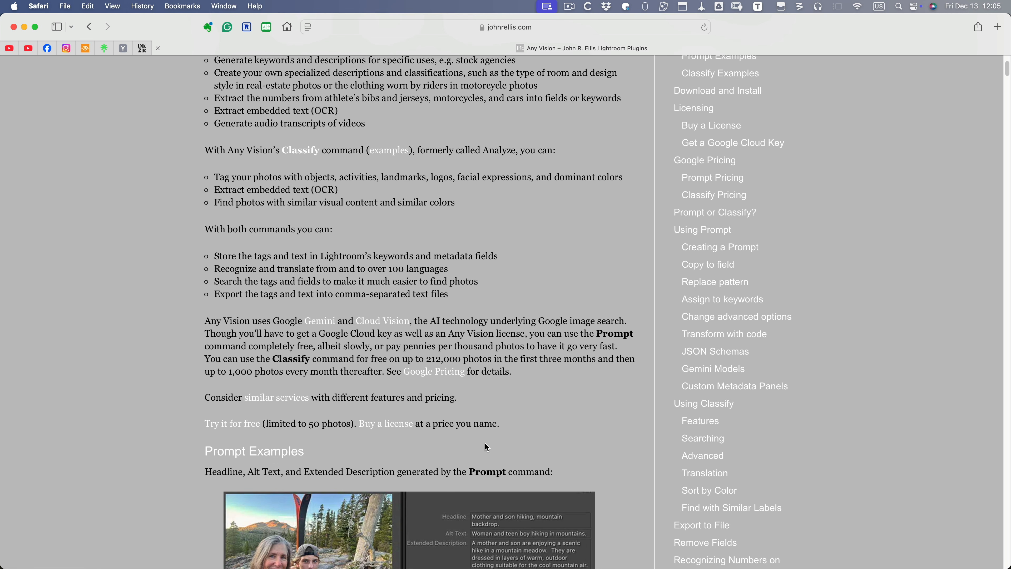
left_click(385, 423)
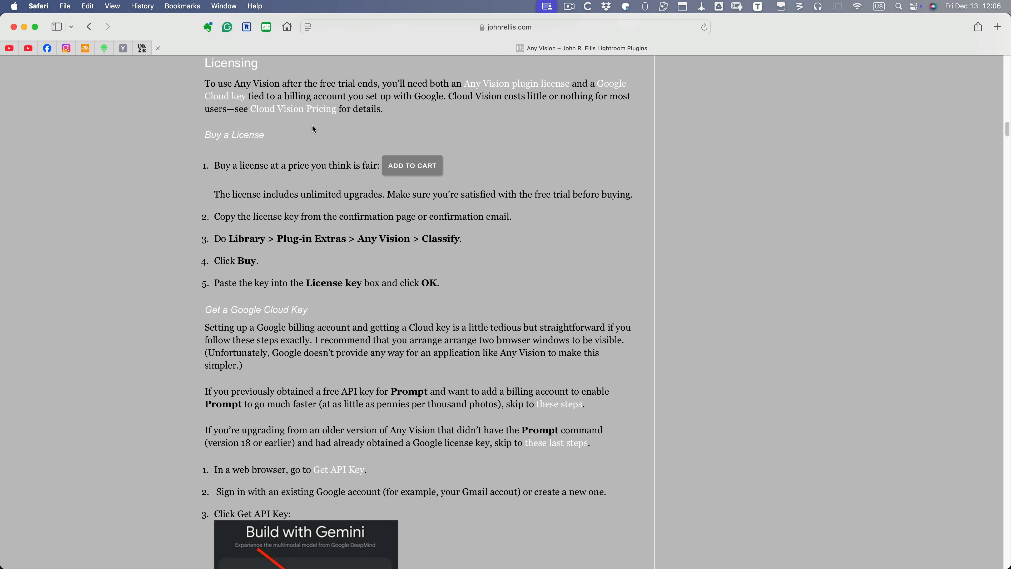
- Scroll through the Get a Google Cloud Key setup steps on the Any Vision page
scroll(314, 130, "down", 4)
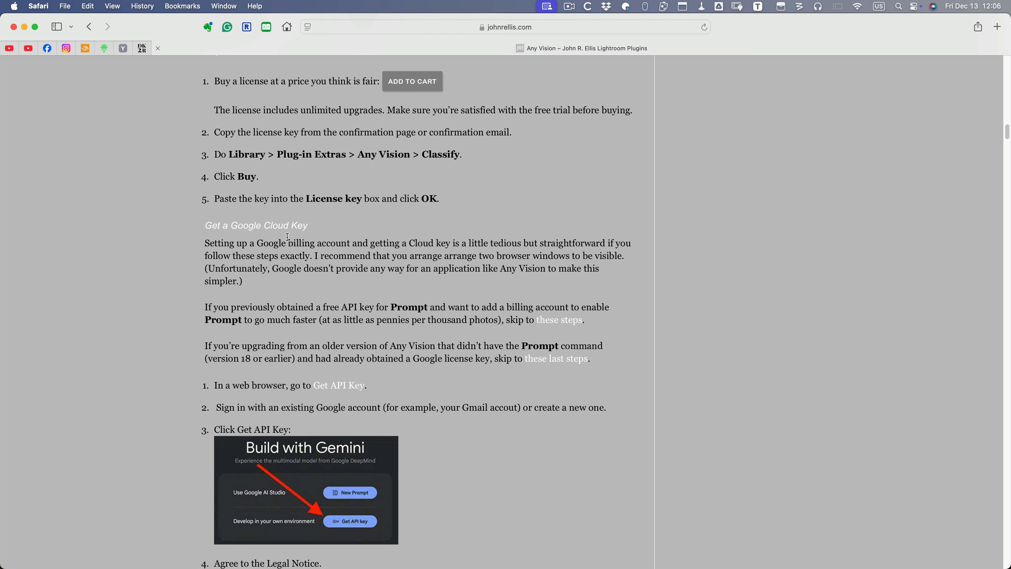
scroll(365, 310, "down", 7)
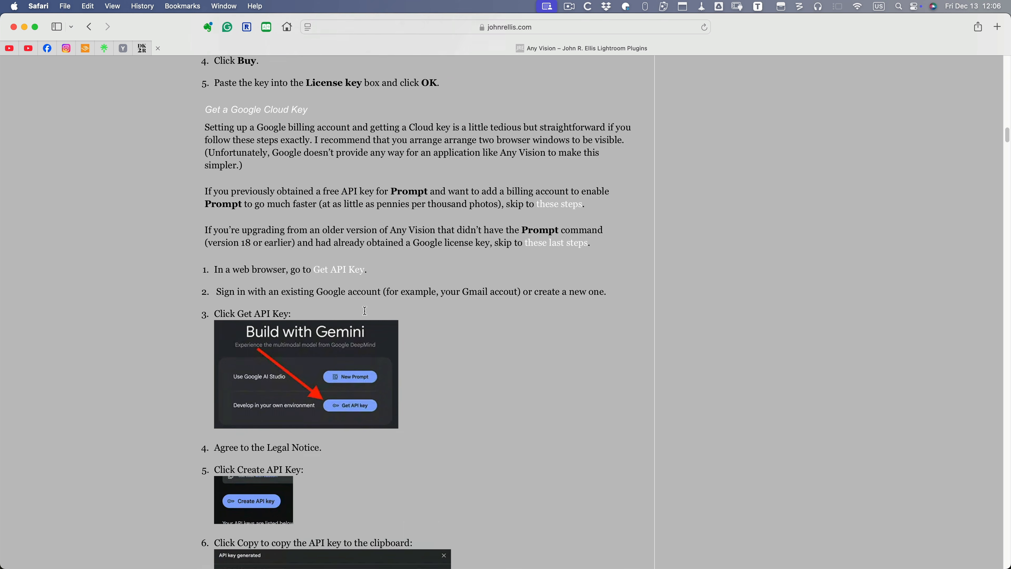
scroll(366, 315, "down", 10)
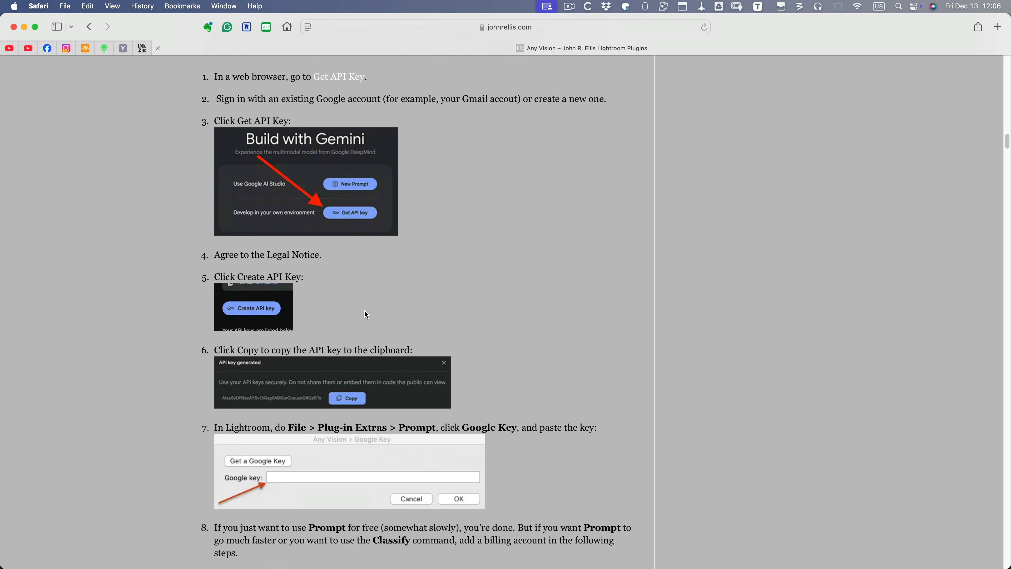
scroll(366, 314, "down", 2)
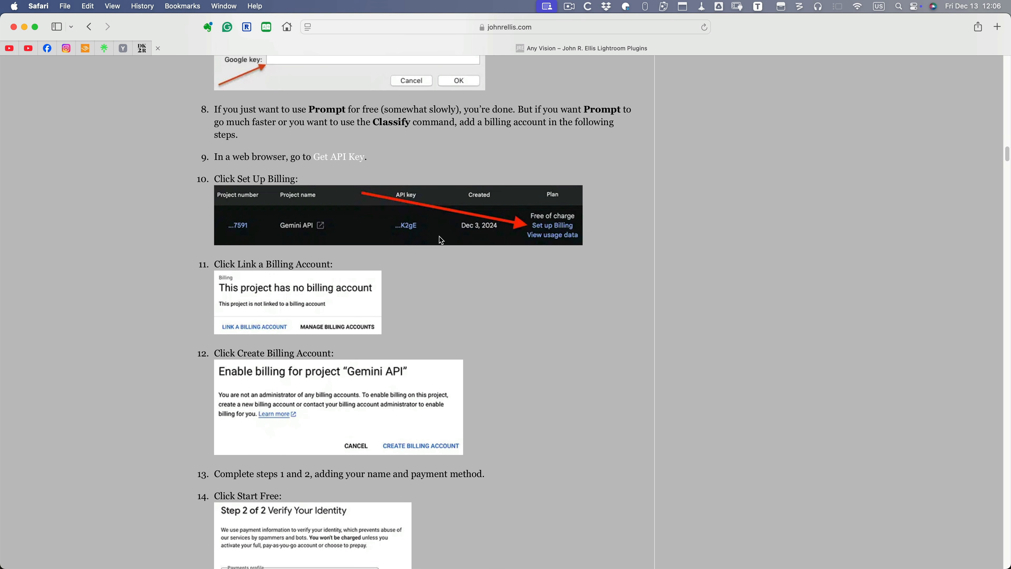
scroll(440, 237, "down", 5)
scroll(439, 237, "down", 8)
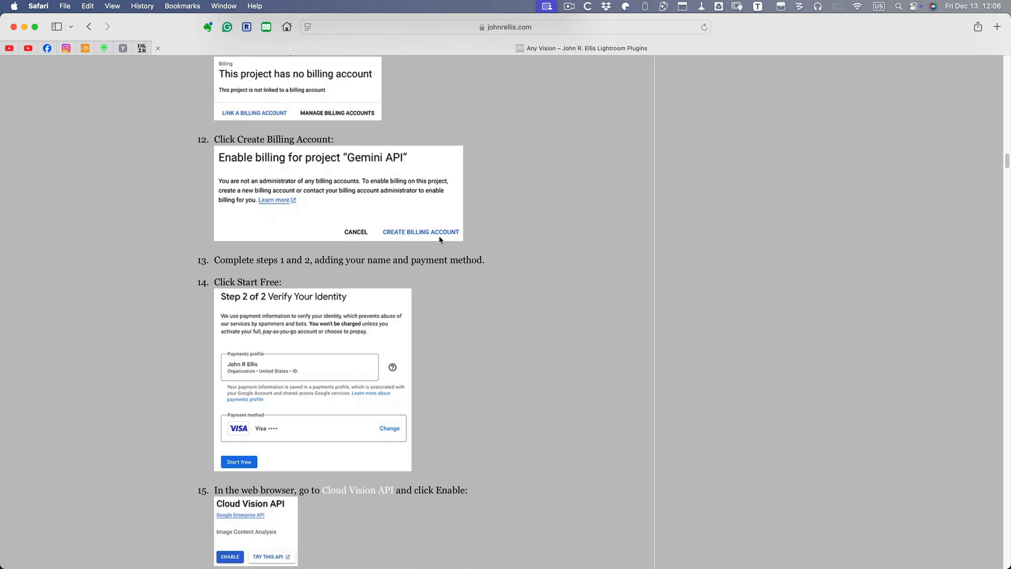
scroll(439, 239, "down", 20)
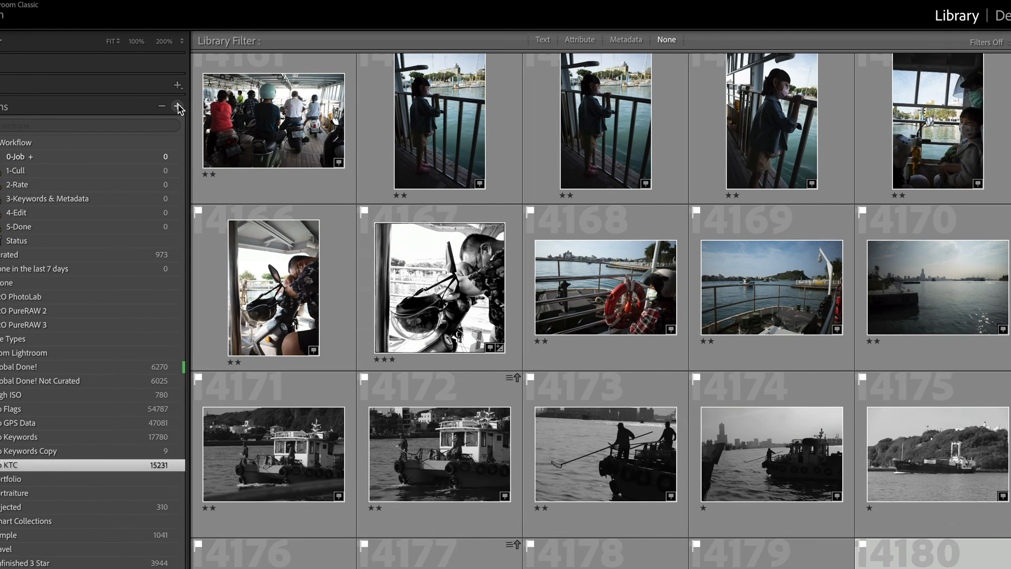
left_click(196, 116)
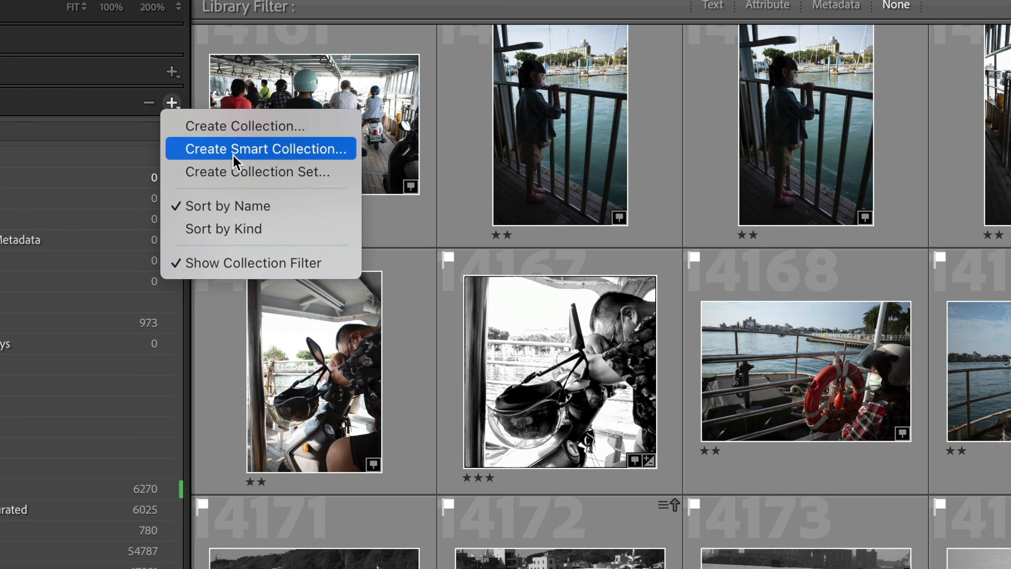
left_click(95, 107)
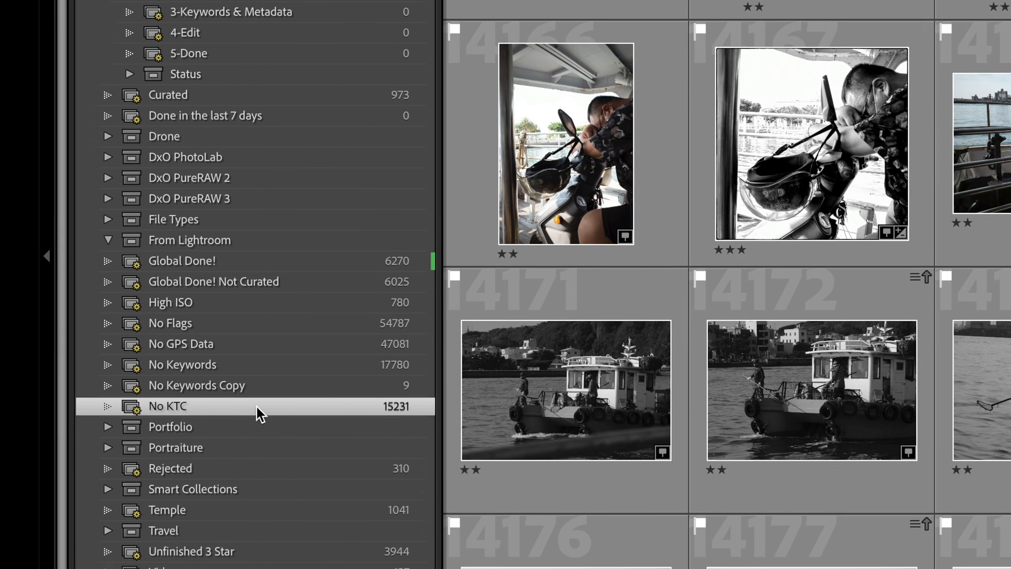
double_click(258, 408)
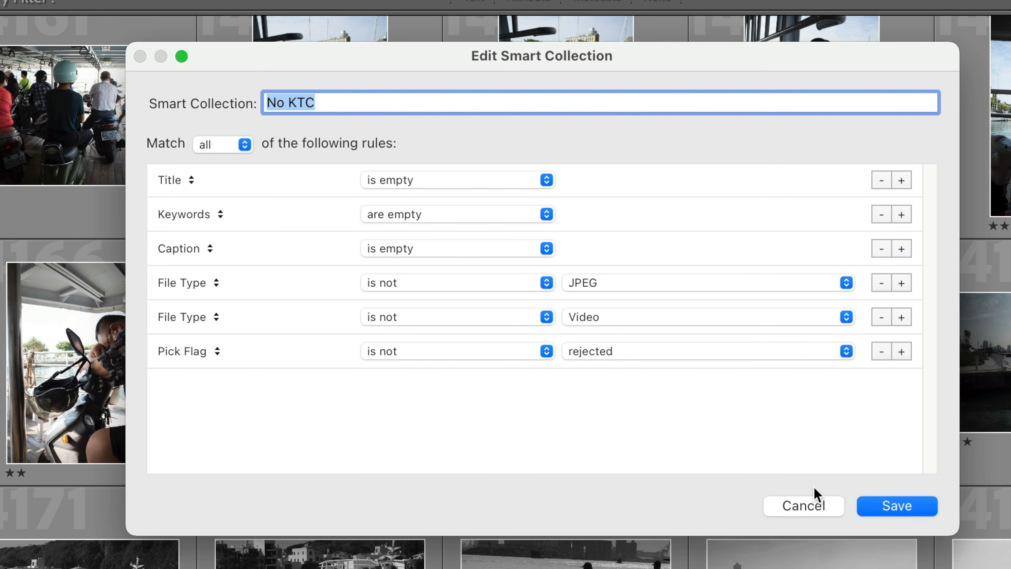
left_click(895, 512)
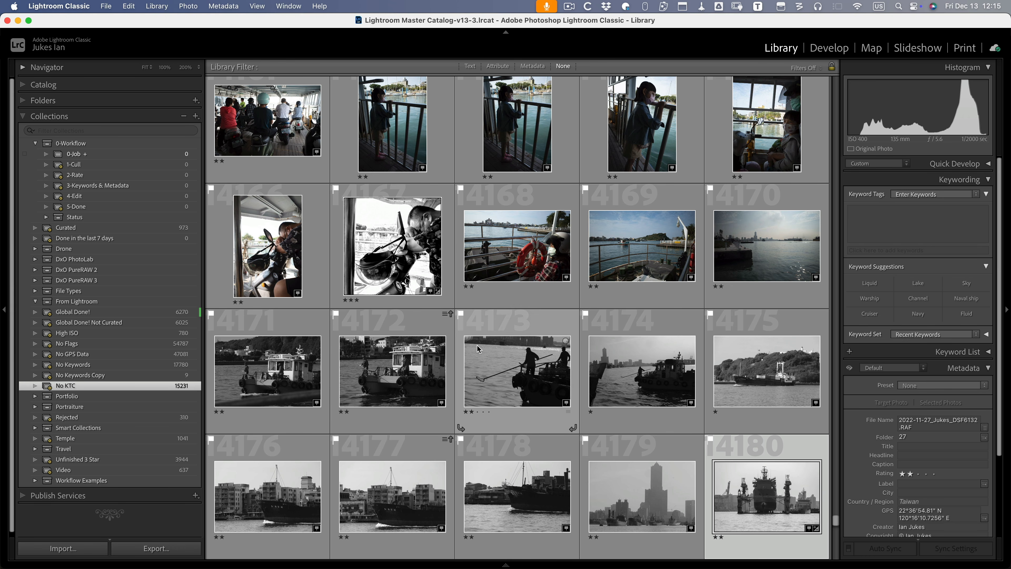
- Add the 14180 ship photo and the beach telescope photo to the 0-Job collection
scroll(478, 348, "down", 5)
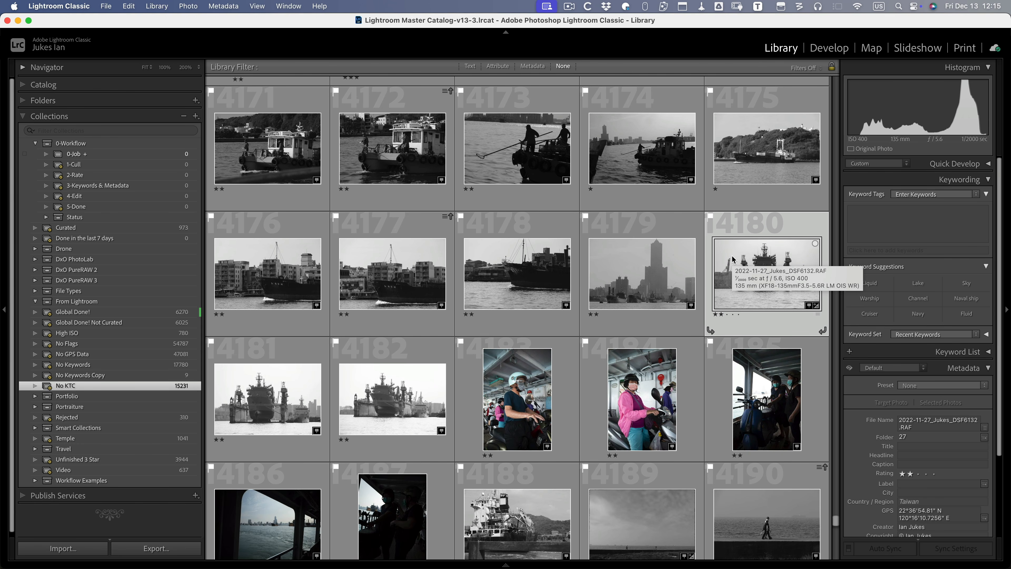
key("b")
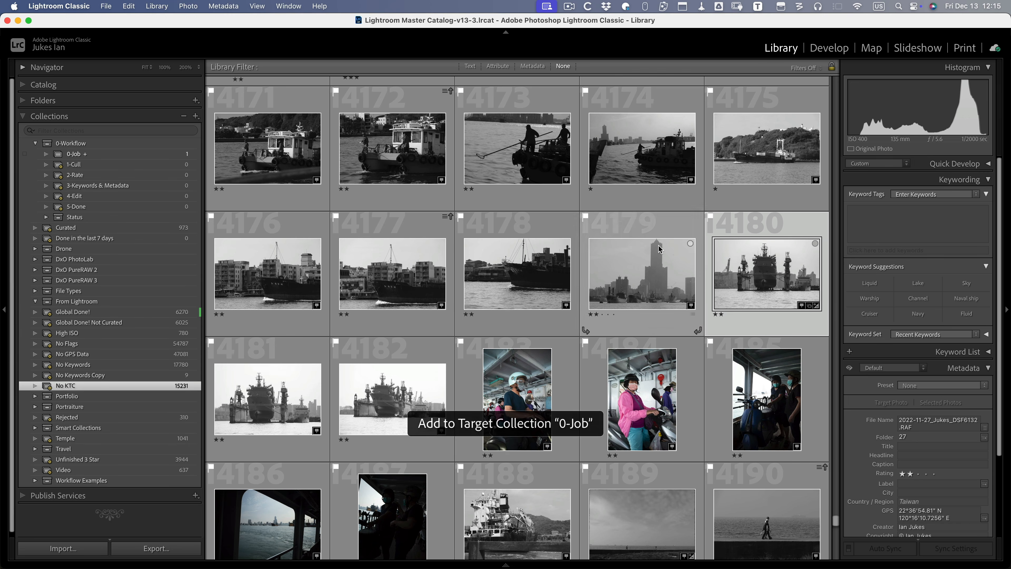
scroll(516, 262, "down", 8)
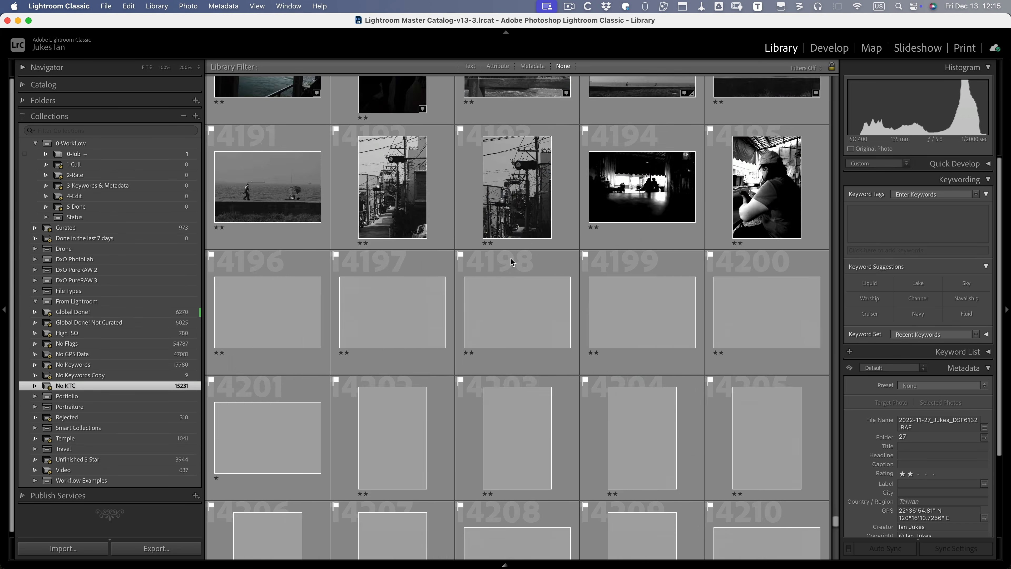
scroll(514, 262, "up", 5)
scroll(512, 261, "down", 8)
left_click(270, 328)
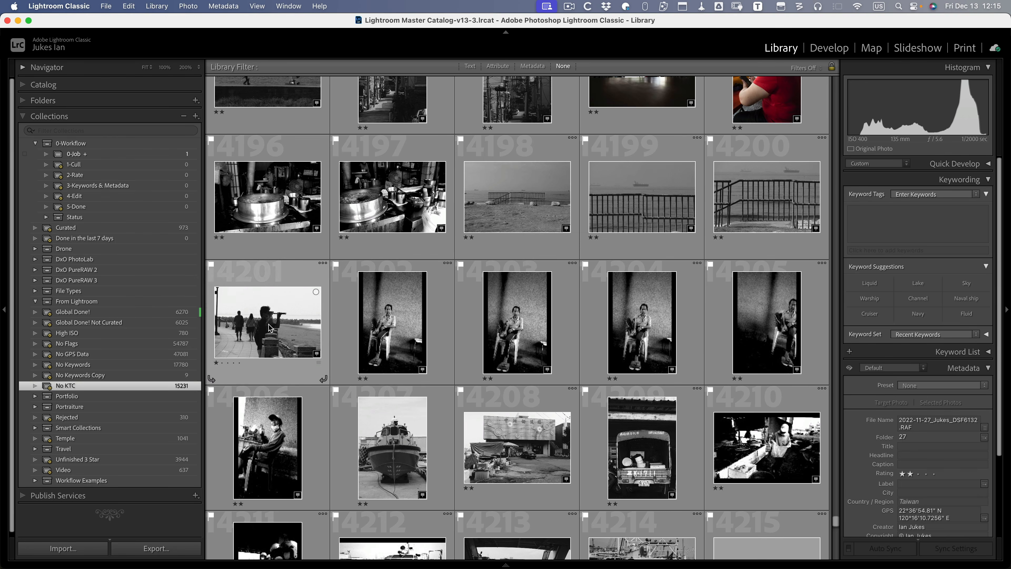
key("b")
- Add staircase photo 14123 to the 0-Job collection
scroll(269, 328, "down", 4)
scroll(269, 328, "down", 2)
scroll(421, 293, "down", 5)
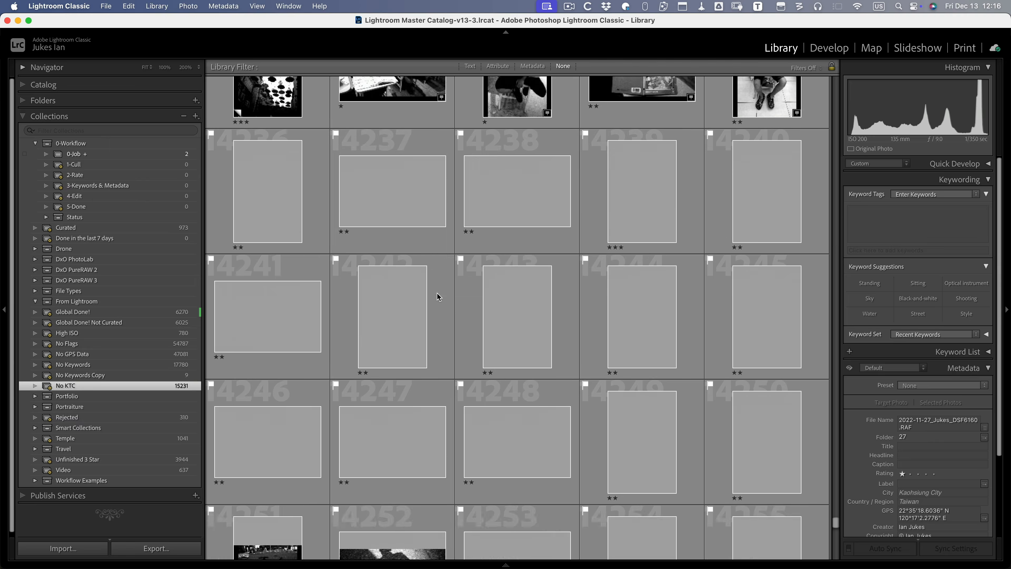
scroll(437, 294, "up", 20)
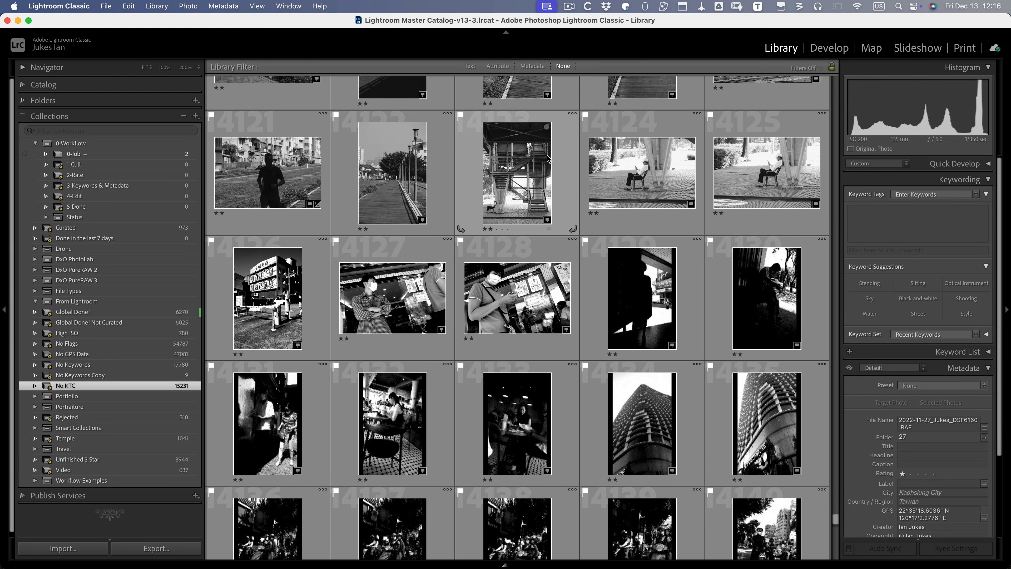
left_click(515, 171)
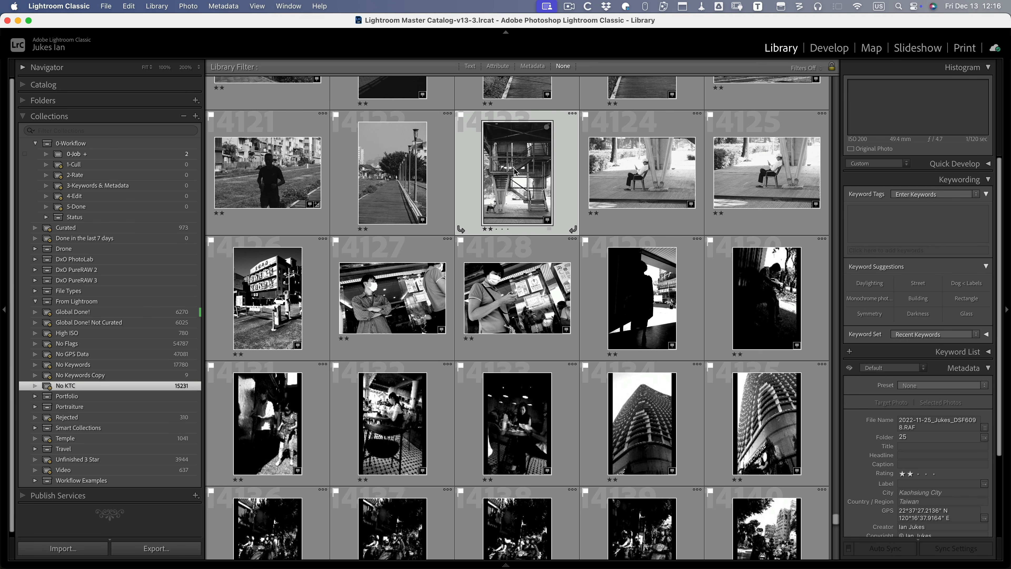
key("b")
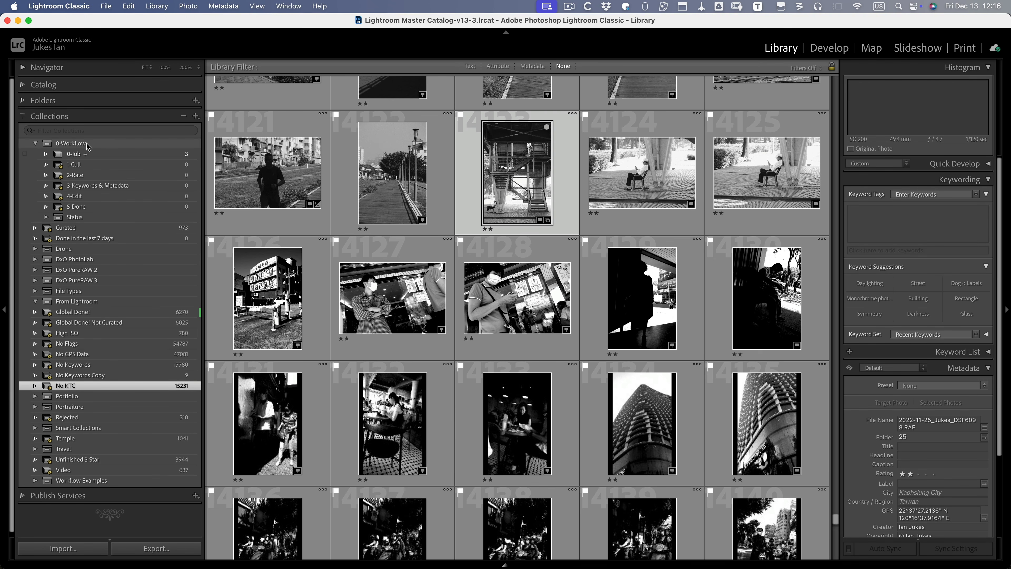
- Remove the flags from all three 0-Job photos and keep all three selected
left_click(75, 157)
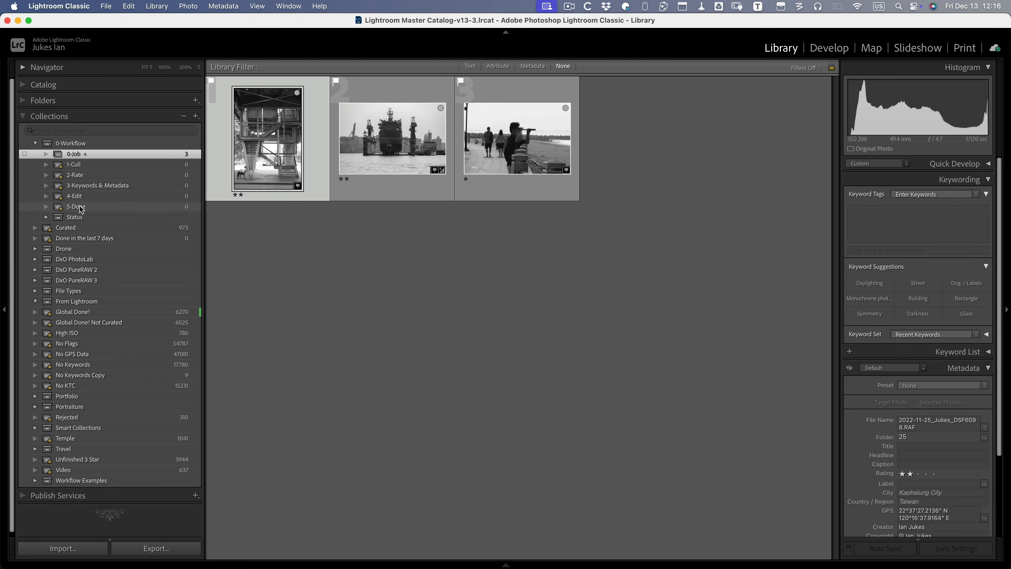
left_click(82, 164)
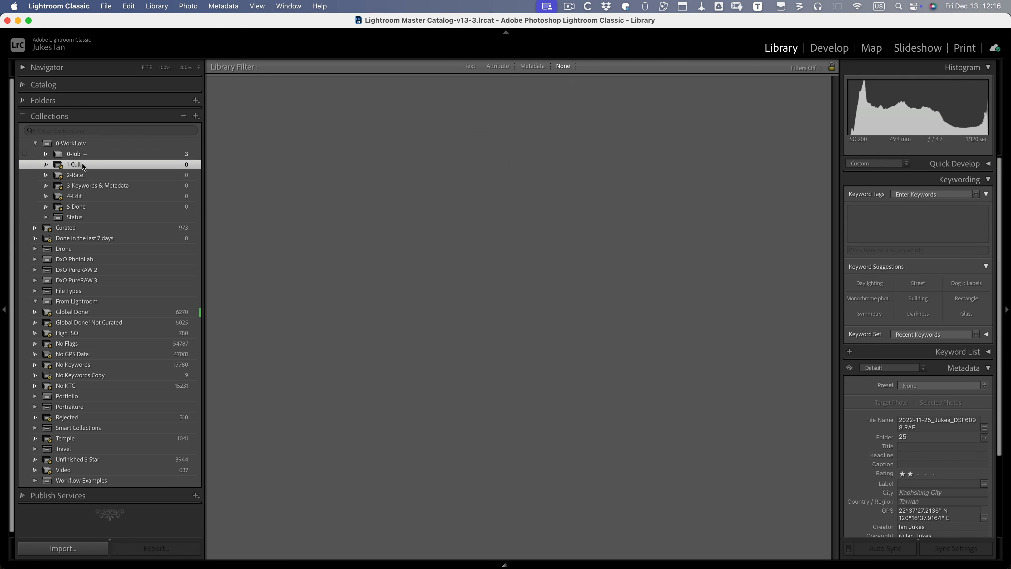
left_click(90, 155)
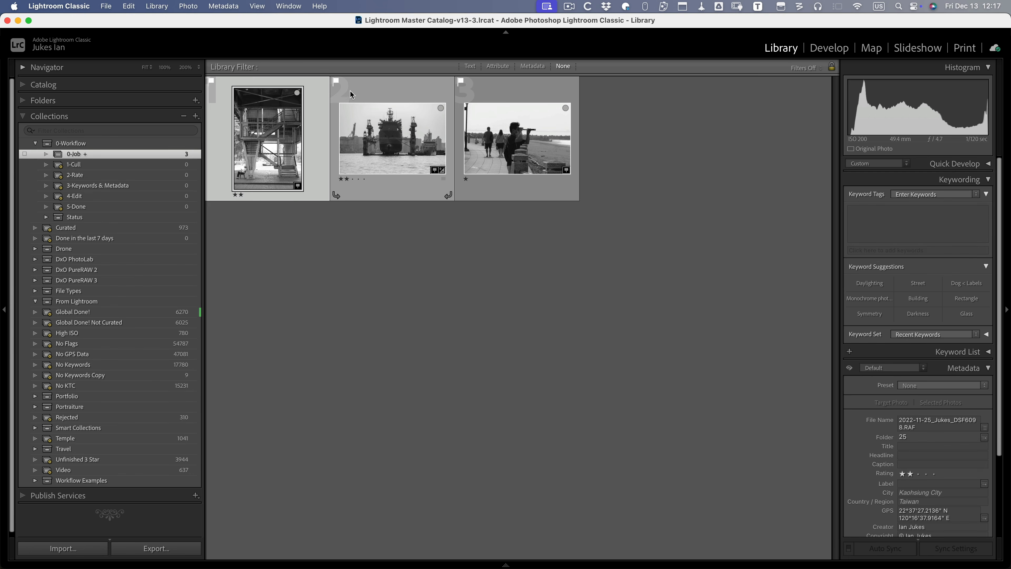
key("super+a")
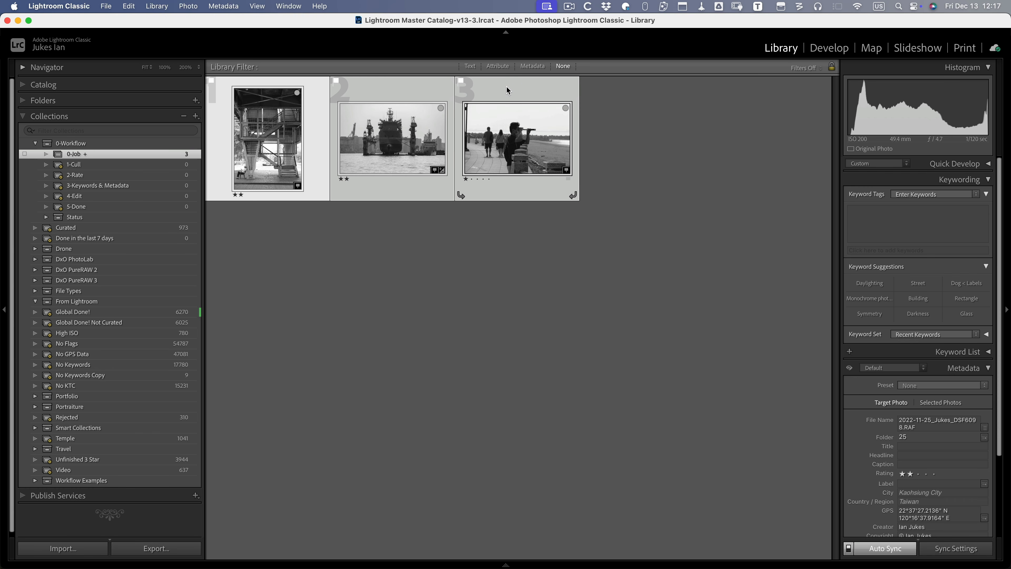
key("u")
left_click(478, 189)
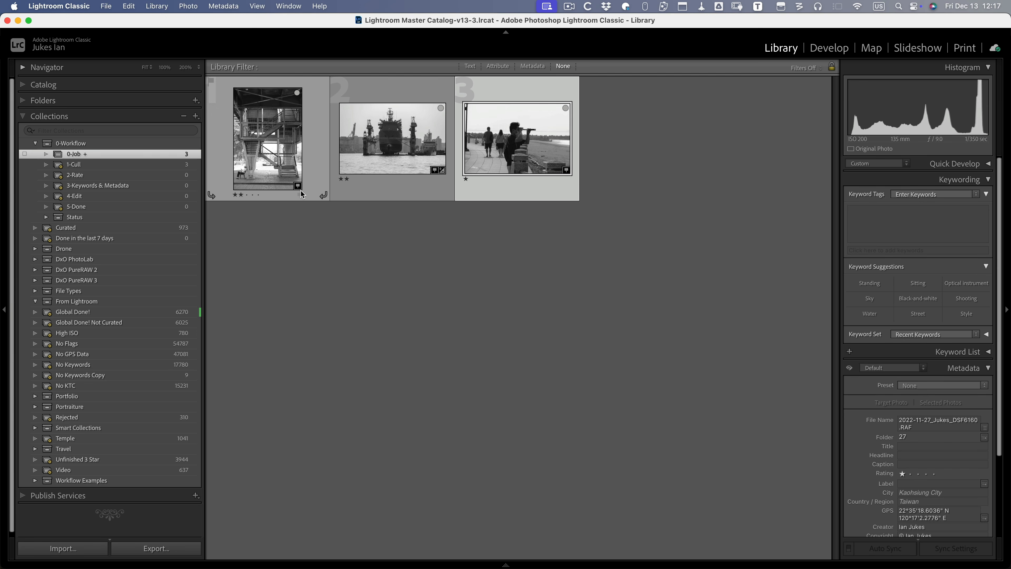
key("super+a")
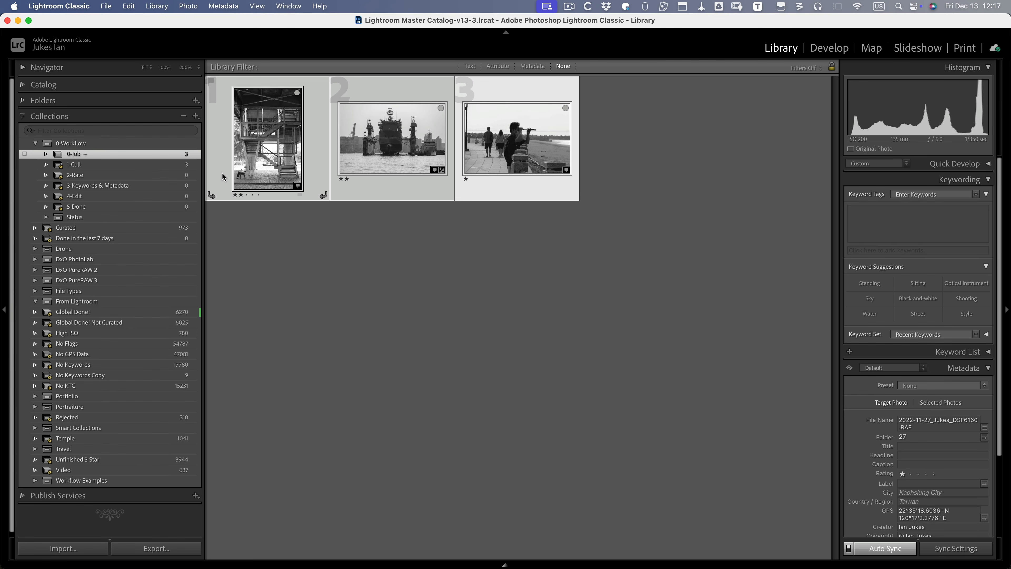
- Clear the star ratings on all three photos and view 1-Cull three thumbnails across
key("0")
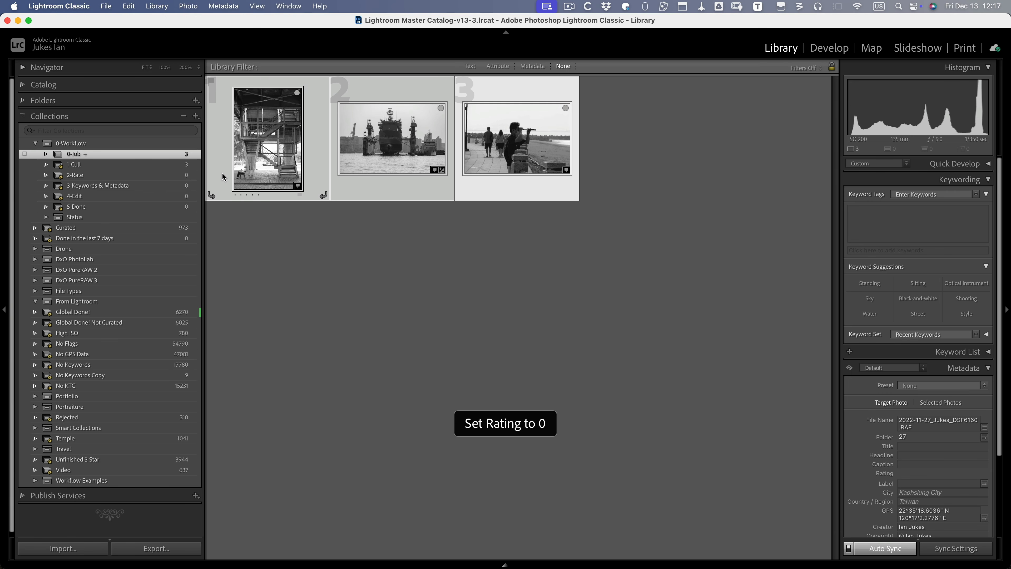
left_click(155, 164)
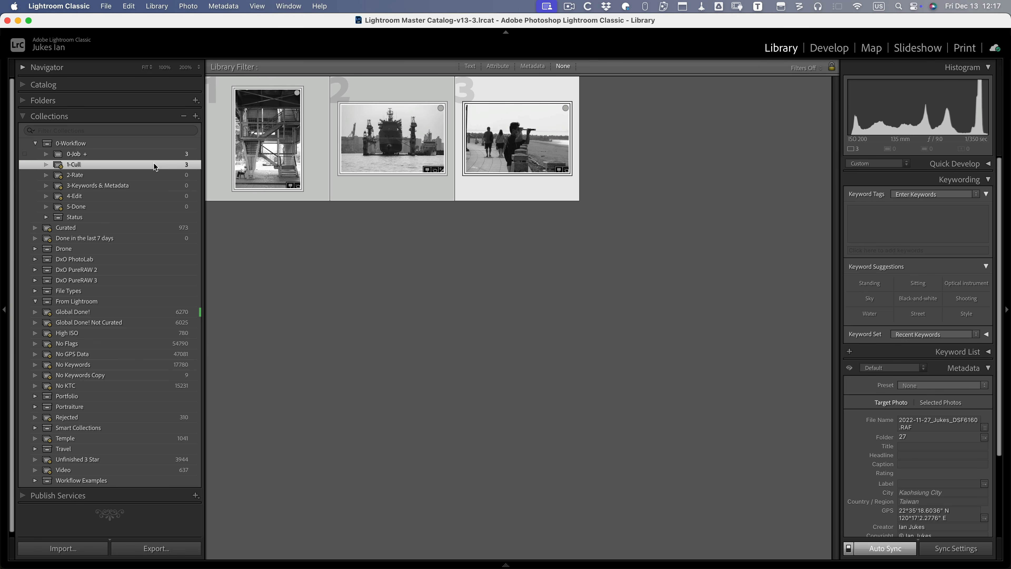
key("equal")
key("equal")
key("equal")
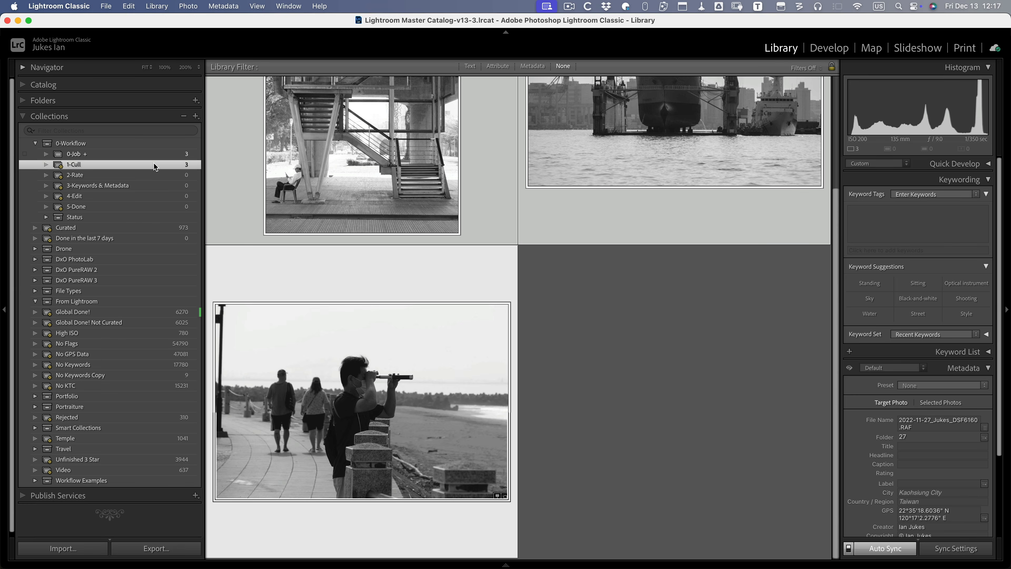
key("minus")
- Pass the staircase, ship and beach photos through the cull in a full-window grid
key("Tab")
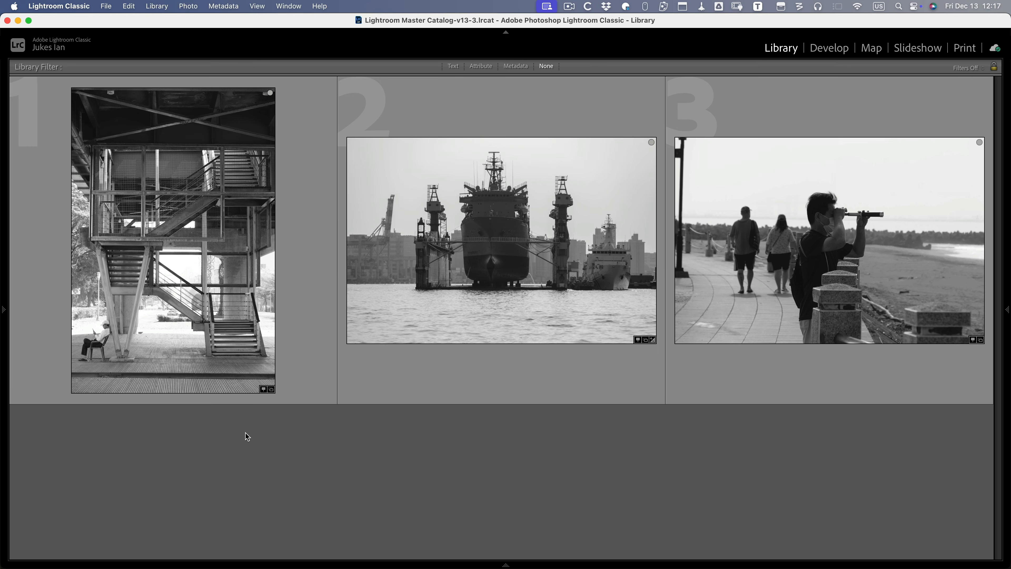
left_click(331, 328)
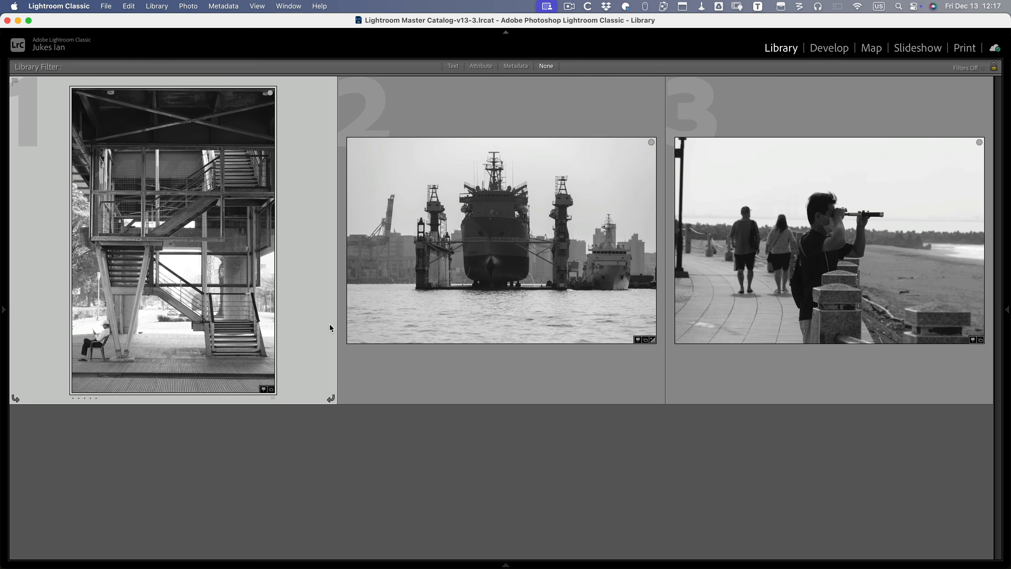
key("Delete")
key("Delete")
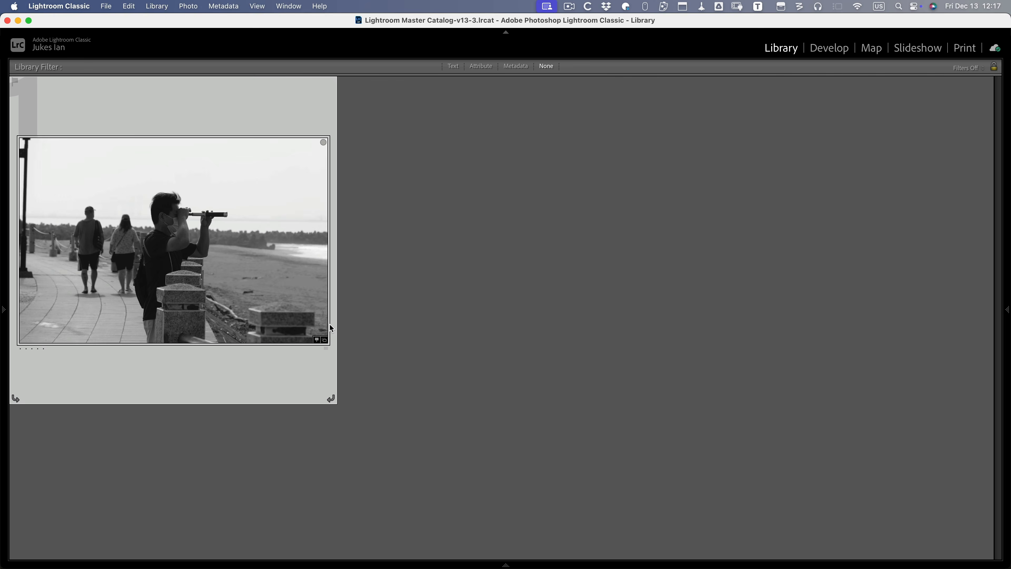
key("Delete")
key("Tab")
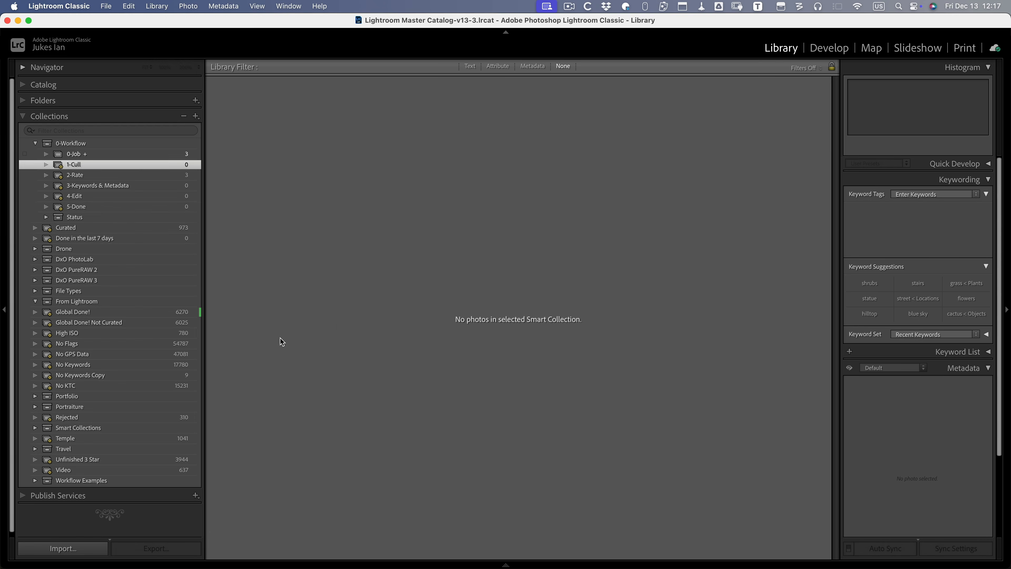
- Give the three photos in 2-Rate a three-star rating
left_click(136, 176)
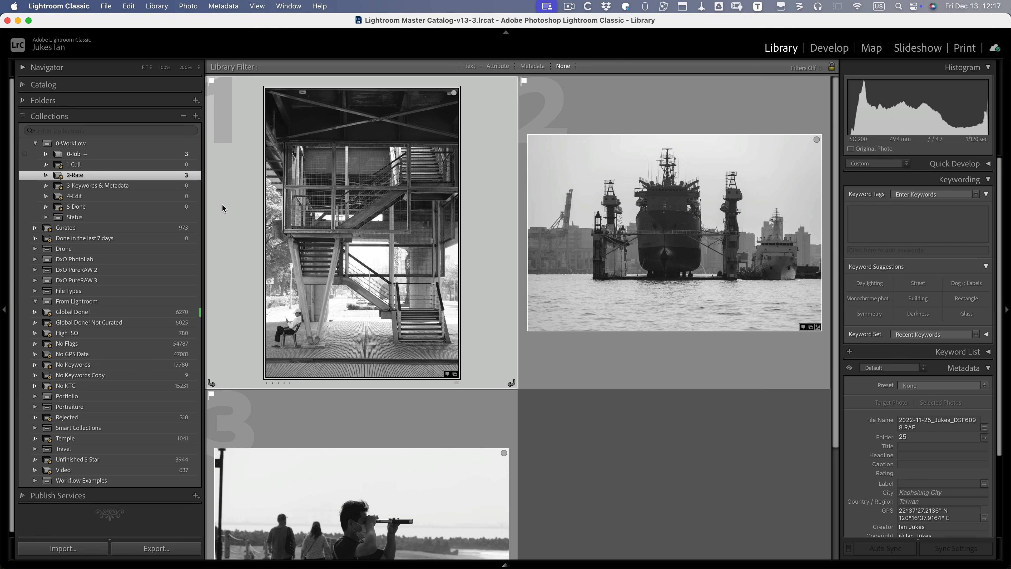
key("3")
key("3")
key("3")
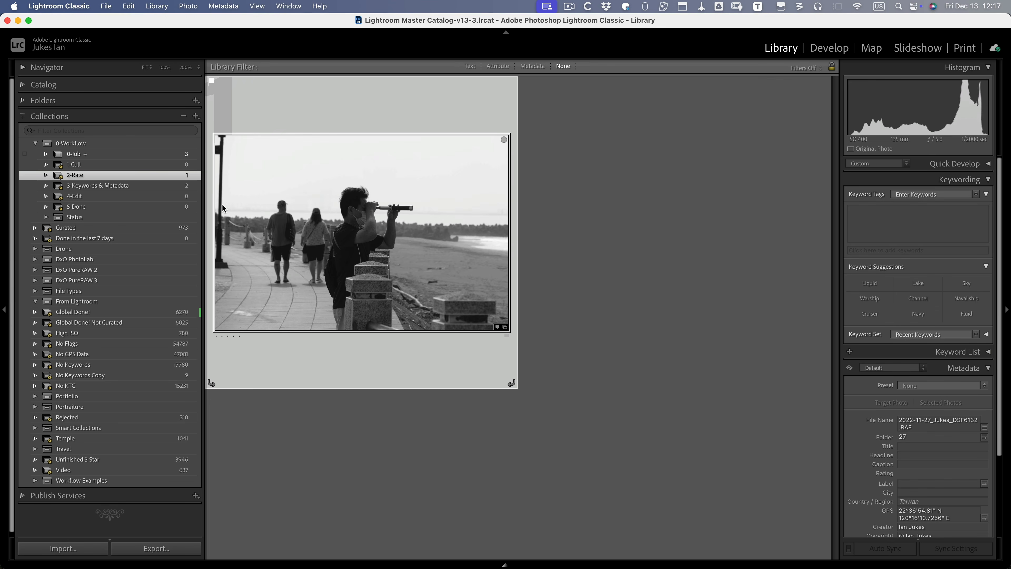
- Open 3-Keywords & Metadata and select the staircase, ship and beach photos
left_click(146, 186)
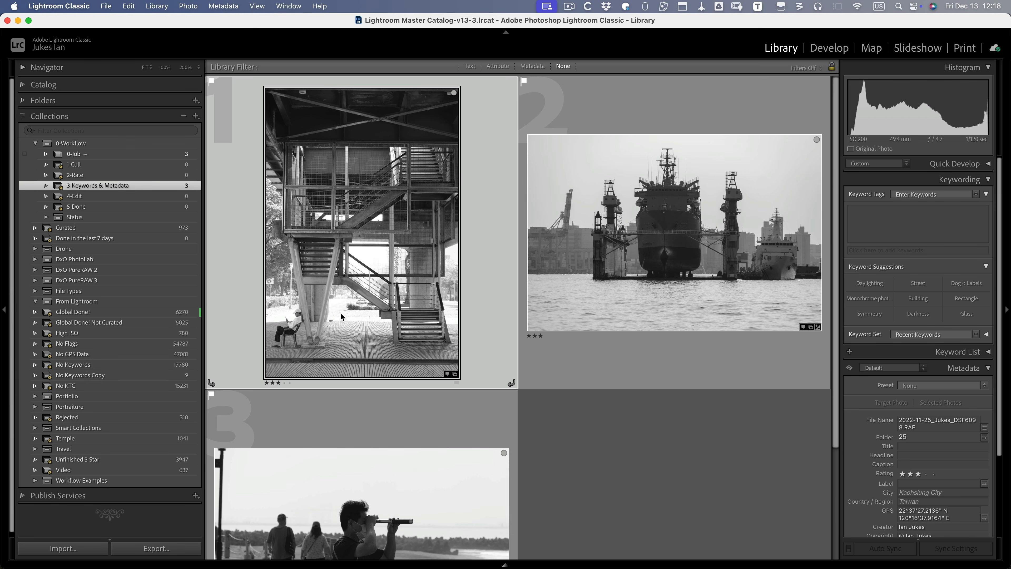
scroll(340, 313, "down", 3)
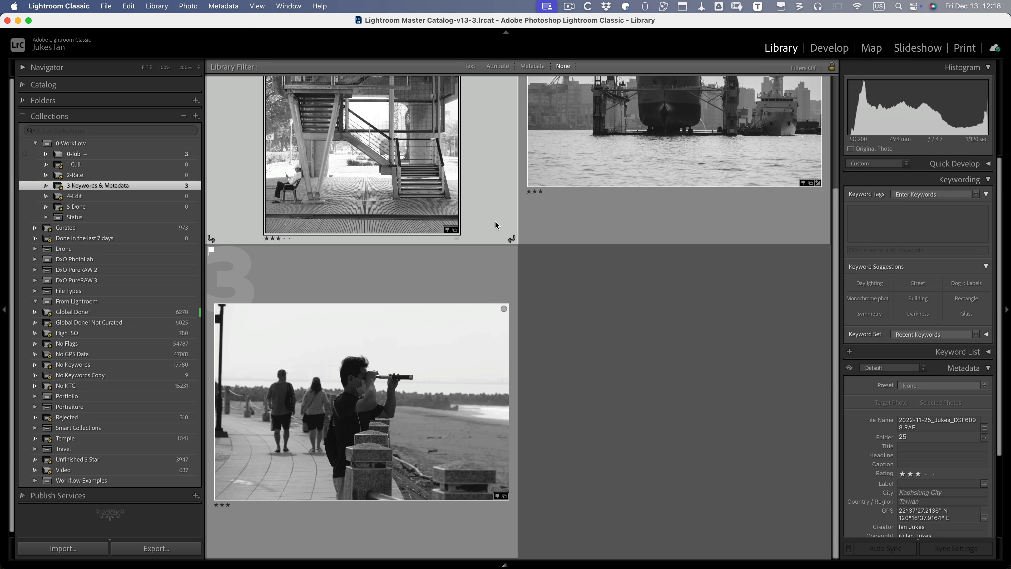
scroll(606, 195, "up", 5)
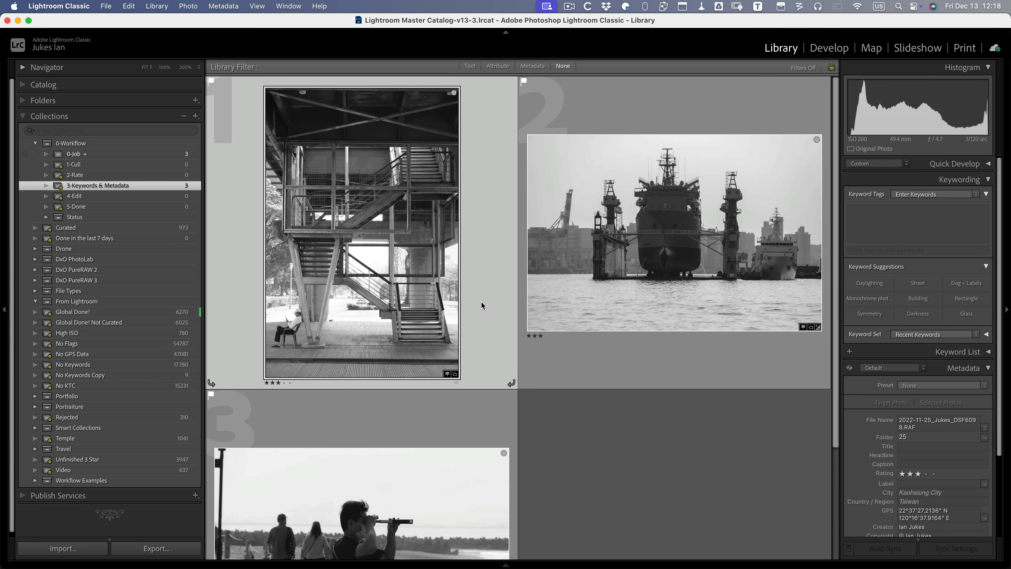
key("super+a")
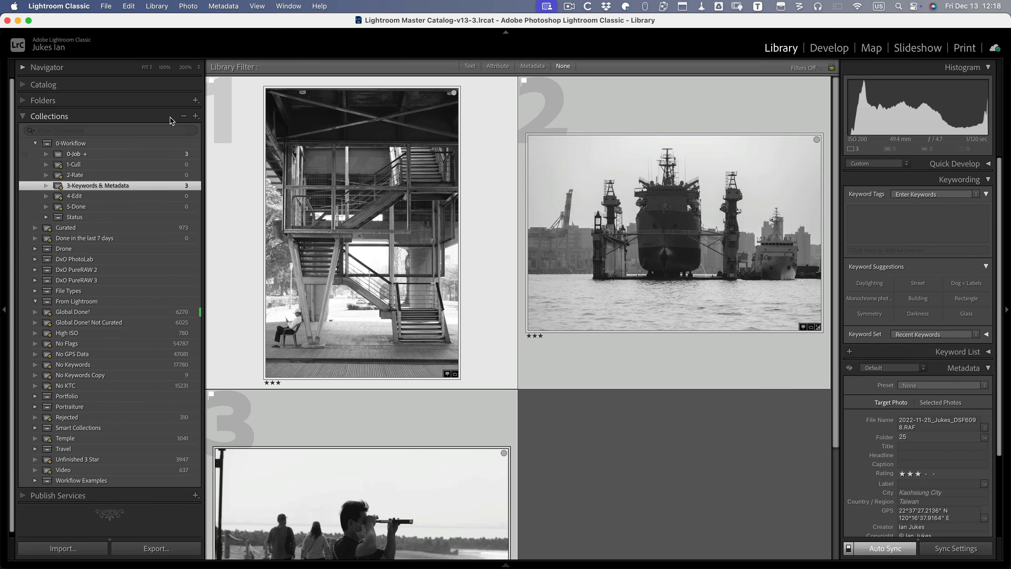
- Run the Any Vision Prompt plug-in on the three photos to generate AI keywords and titles
left_click(105, 6)
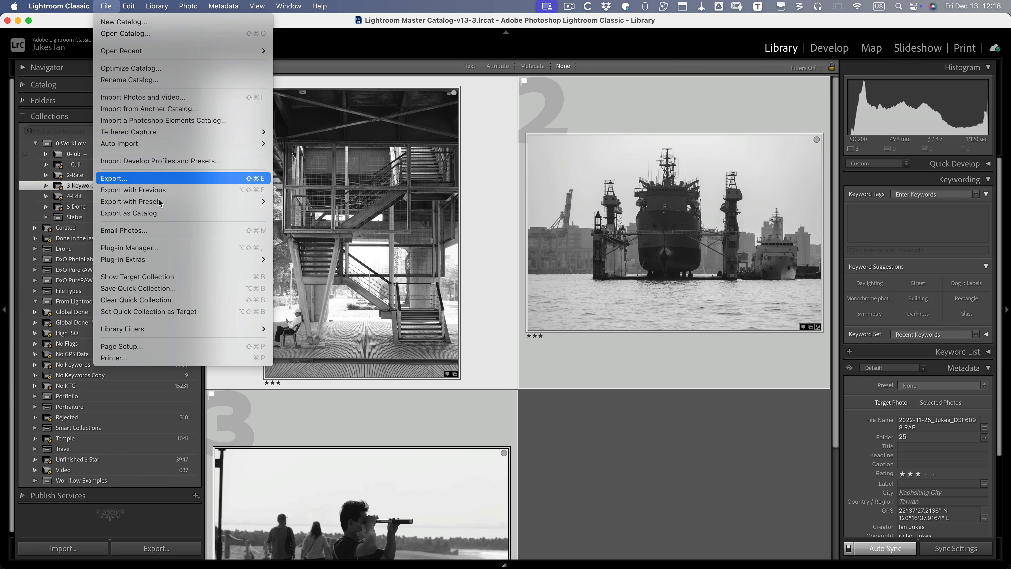
mouse_move(173, 261)
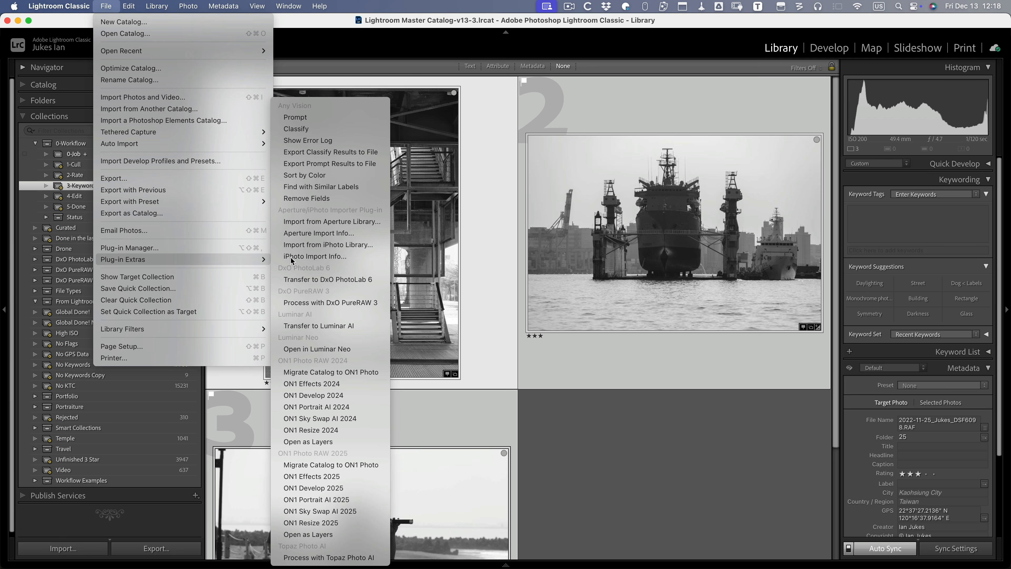
left_click(316, 119)
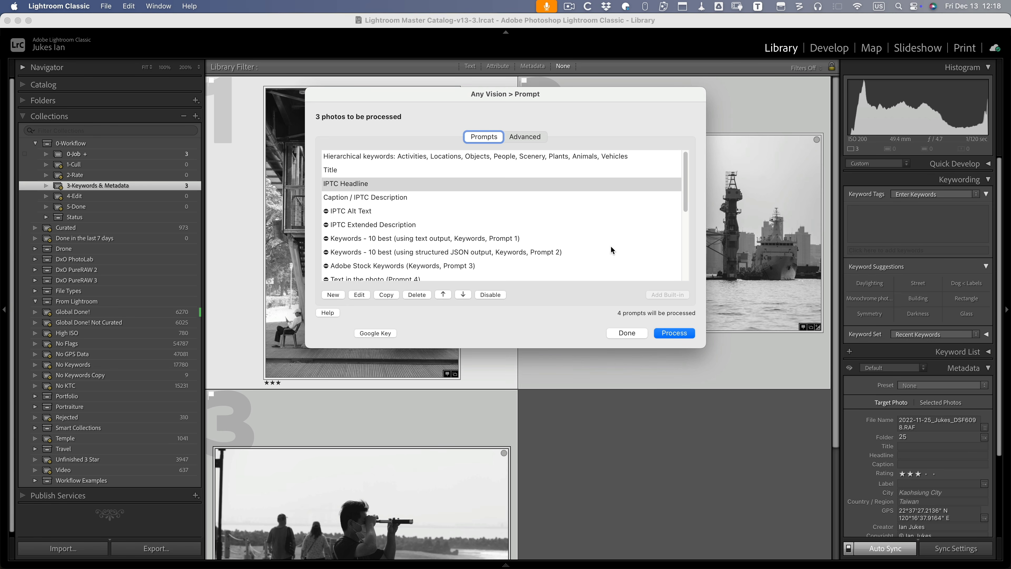
left_click(677, 335)
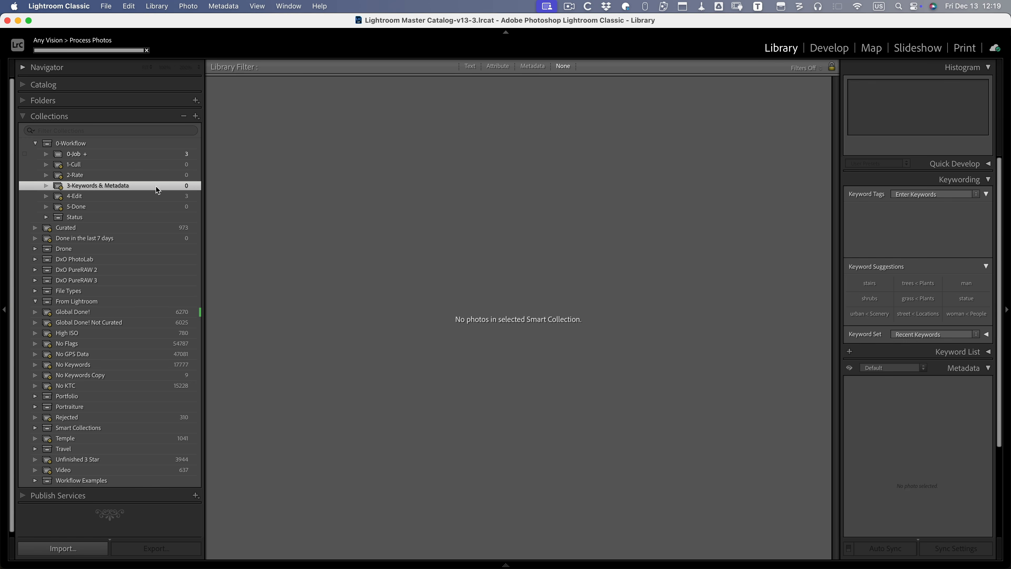
- In 4-Edit, review the ship and binoculars photos' AI captions, then select the stairway photo
left_click(161, 201)
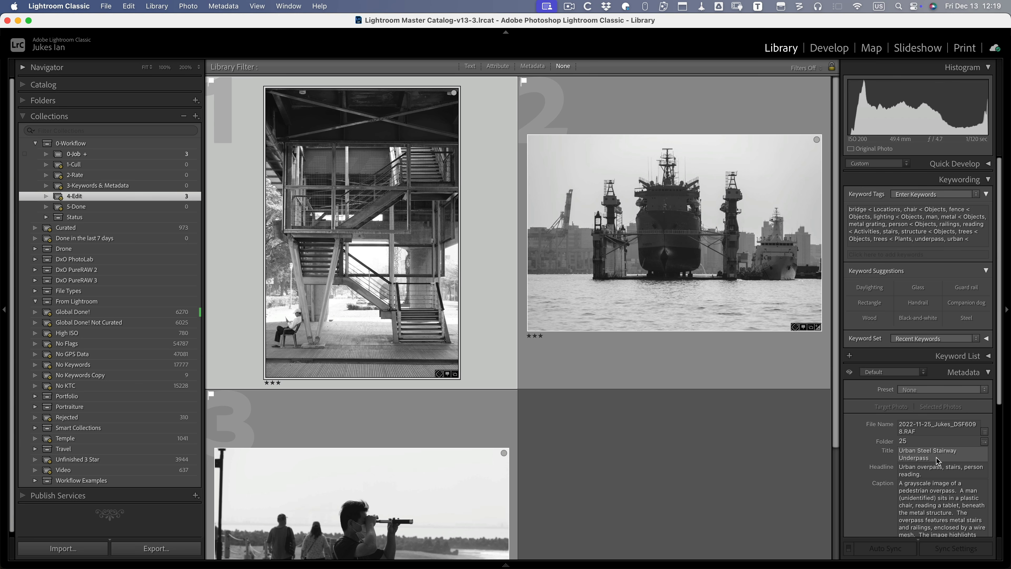
scroll(939, 460, "down", 4)
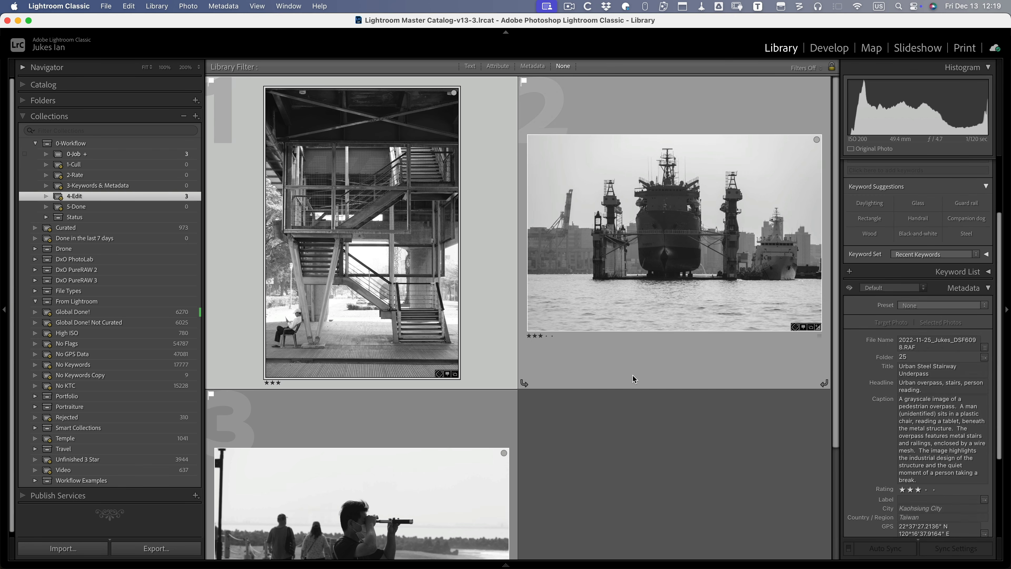
left_click(630, 363)
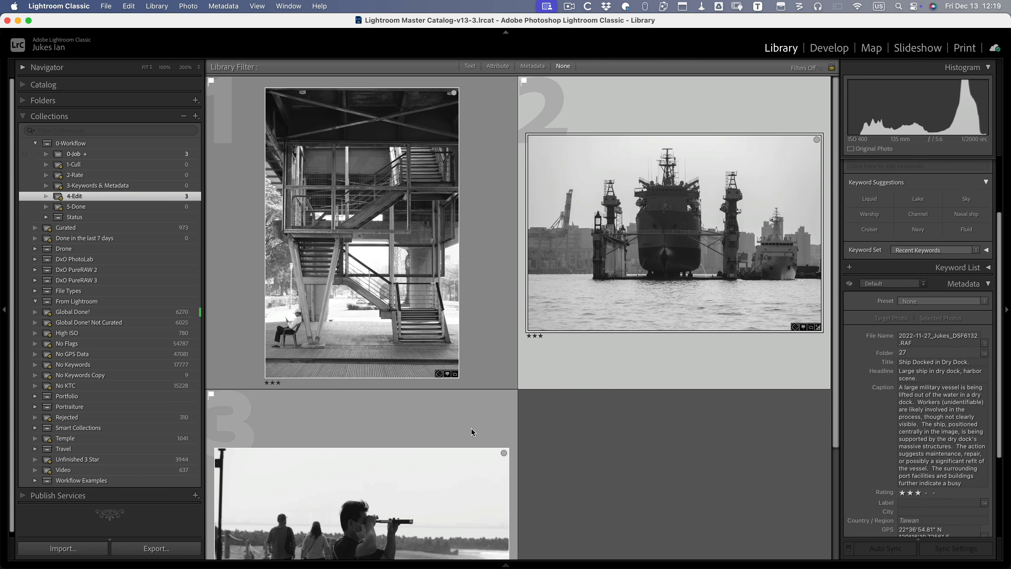
scroll(415, 484, "down", 4)
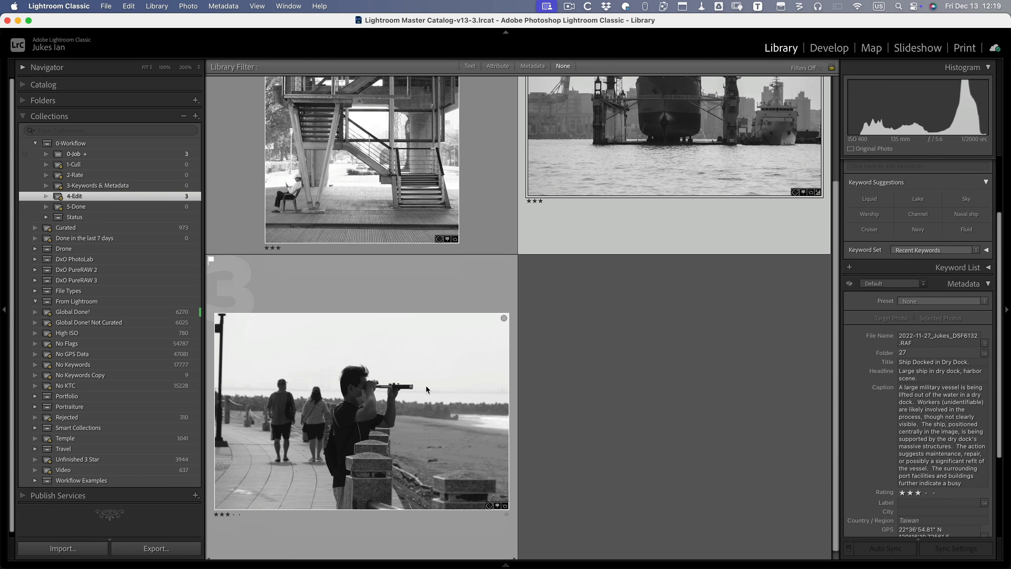
left_click(440, 274)
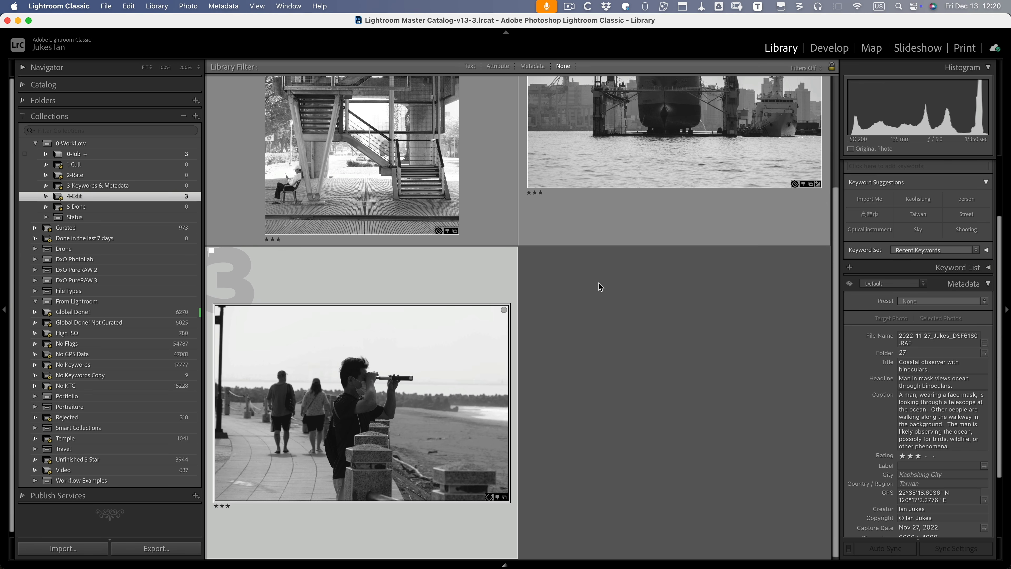
scroll(599, 285, "up", 4)
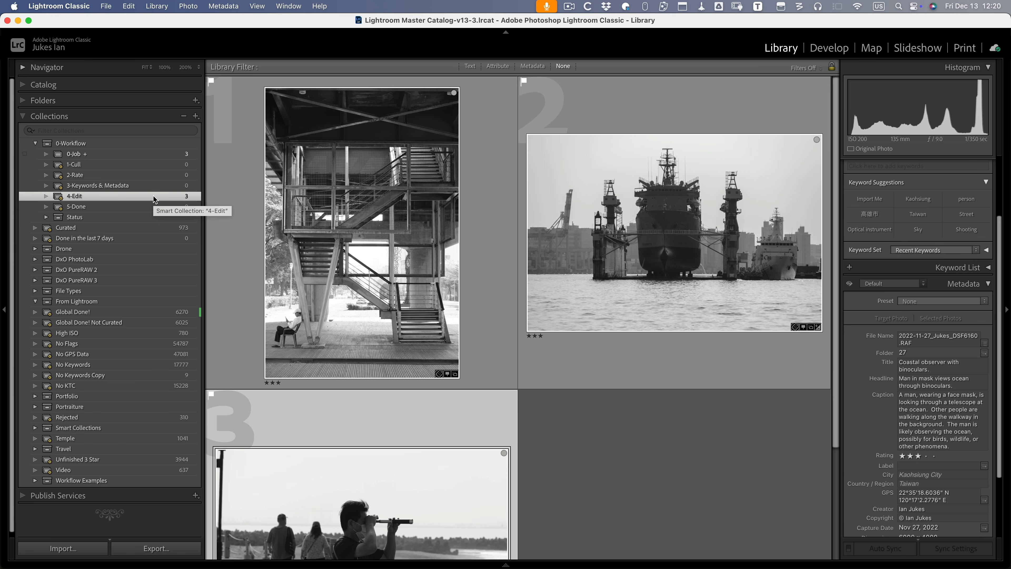
left_click(236, 191)
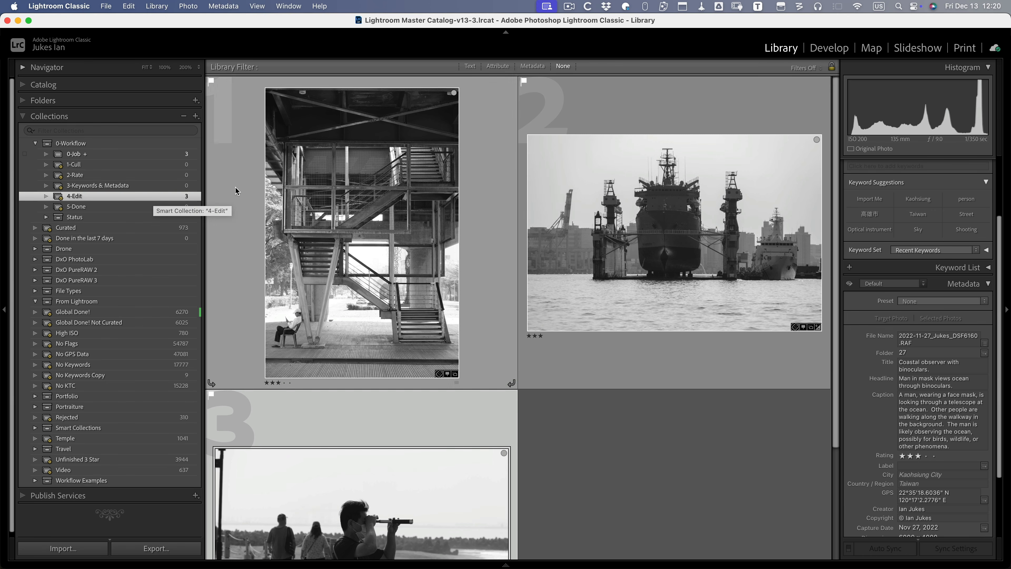
- Apply Auto tone to the stairway photo in Develop and label it green for 5-Done
key("d")
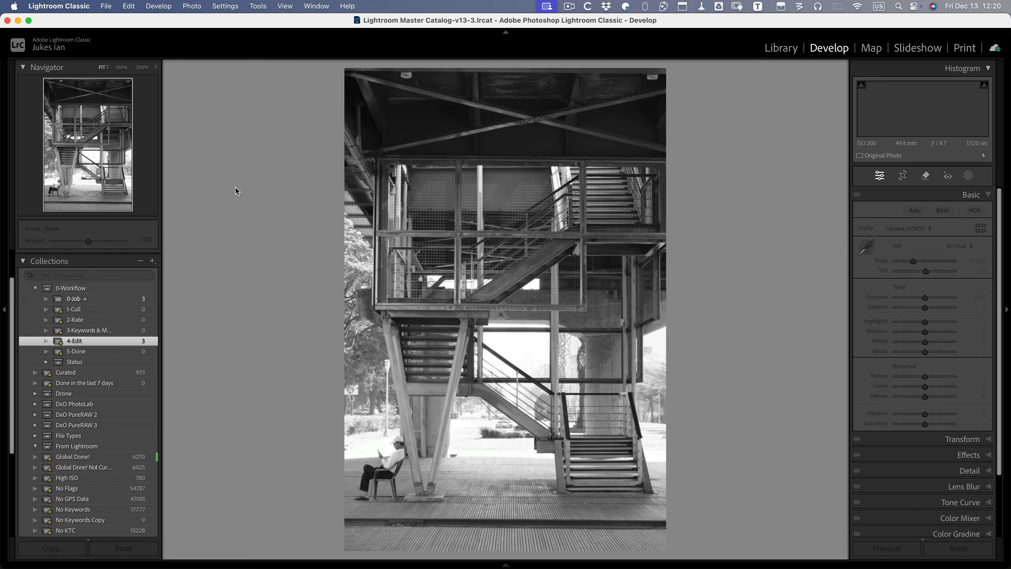
key("super+u")
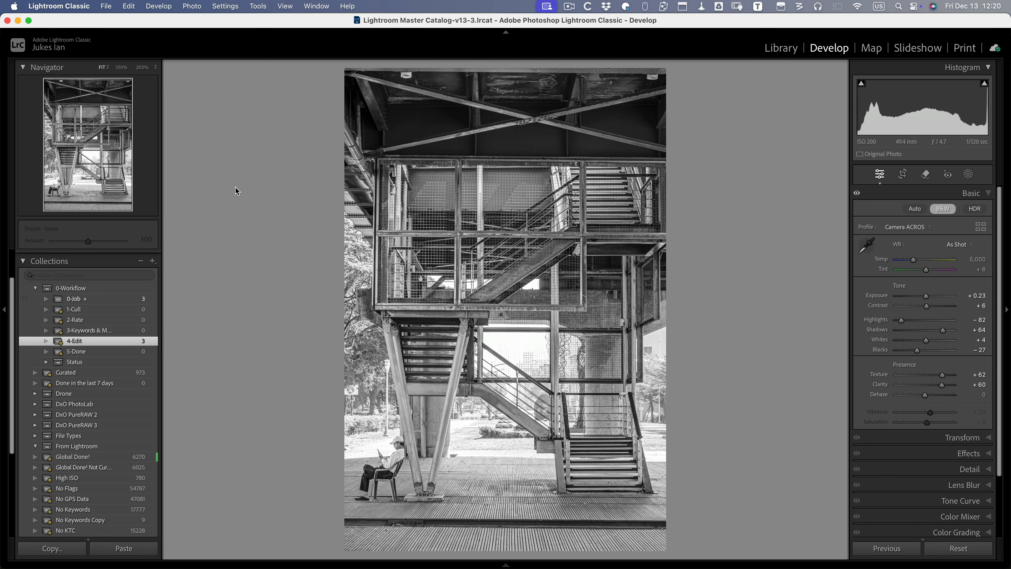
key("8")
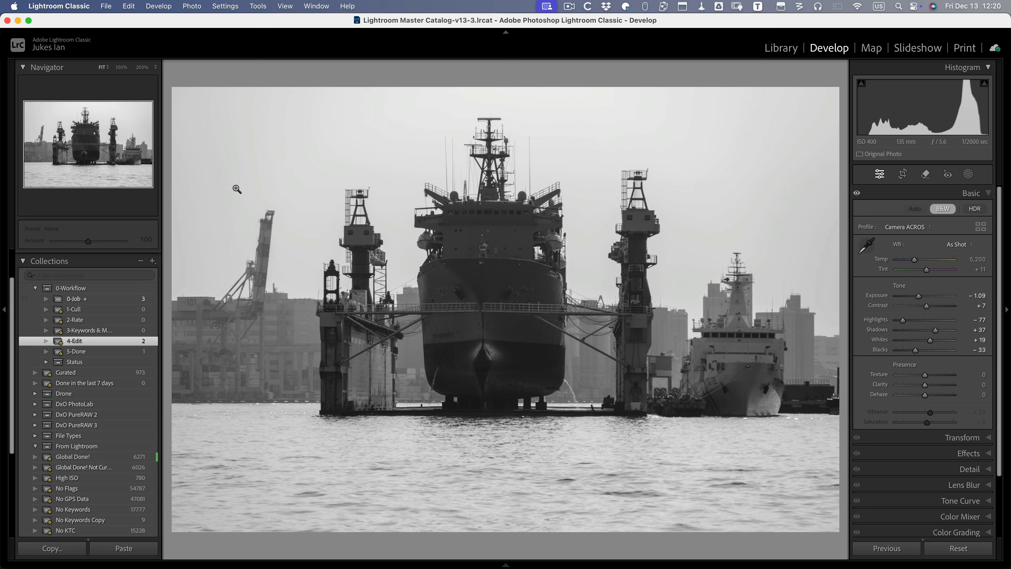
- Lift Shadows and raise Texture and Clarity on the ship photo
left_click(349, 276)
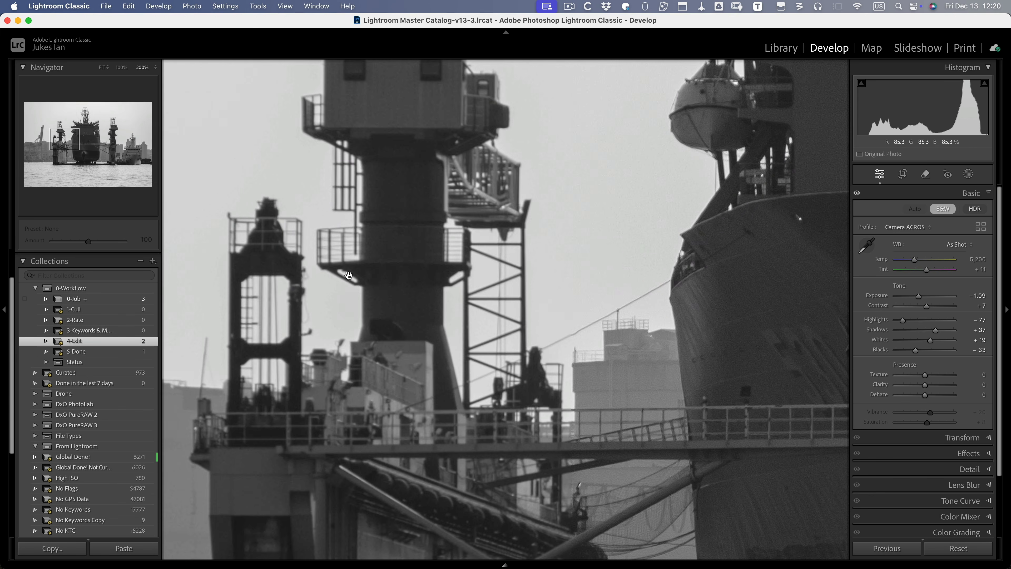
left_click(350, 276)
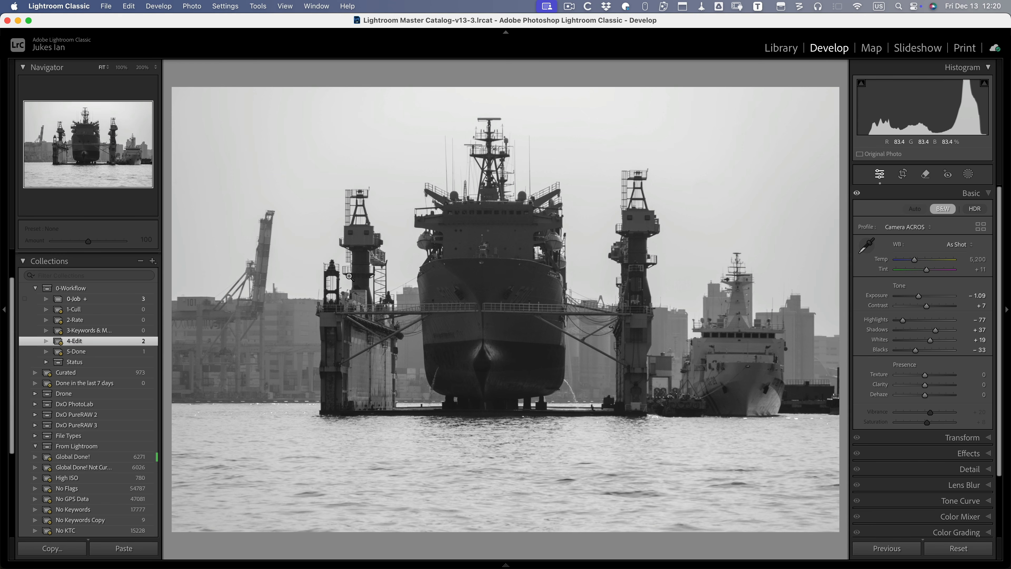
key("equal")
key("equal")
key("equal")
key("equal")
key("equal")
key("equal")
key("equal")
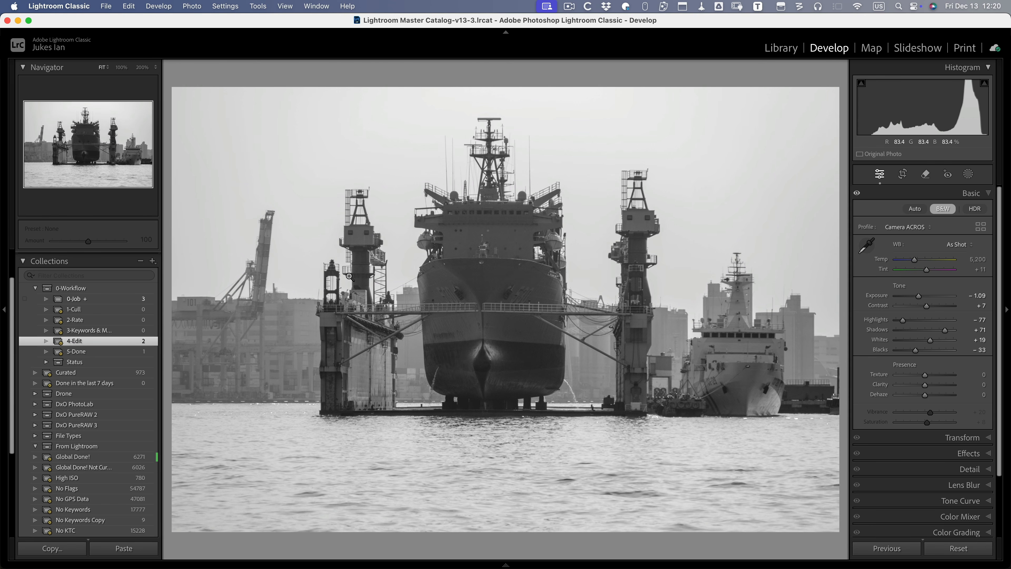
key("equal")
key("equal")
key("equal")
key("equal")
key("equal")
key("equal")
key("equal")
key("equal")
key("equal")
key("equal")
key("equal")
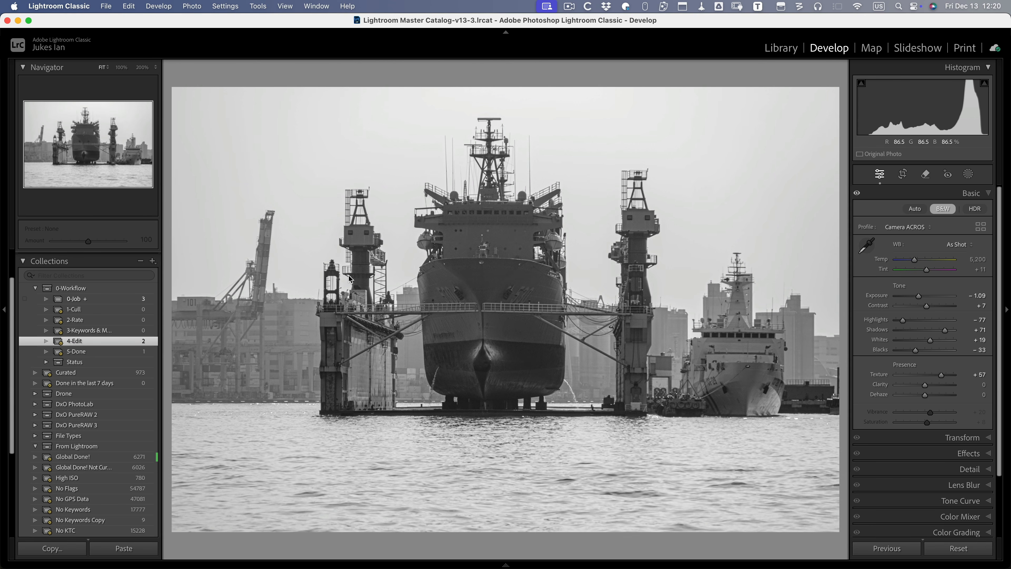
key("period")
key("equal")
key("equal")
key("equal")
key("equal")
key("equal")
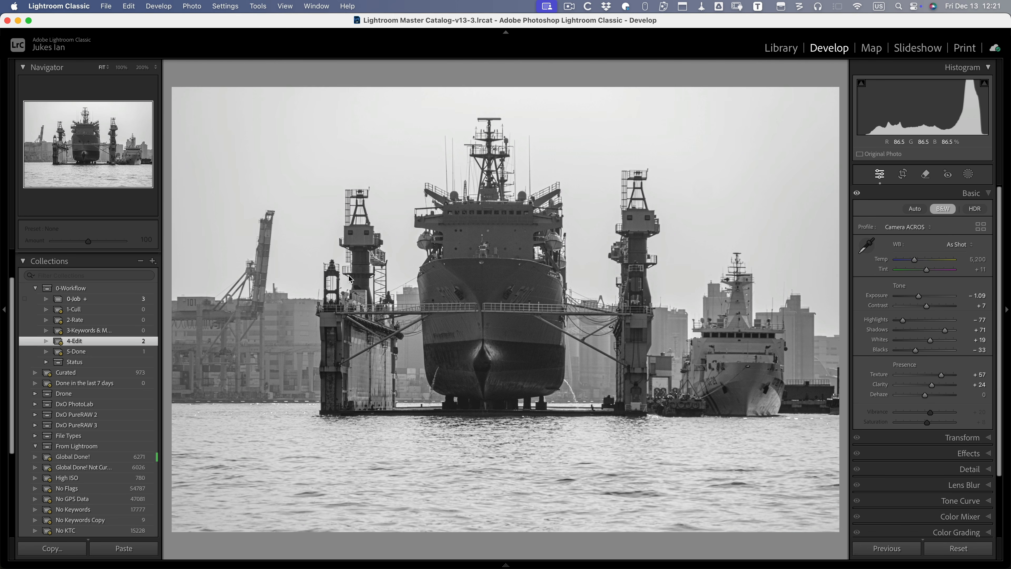
key("equal")
- Apply Upright Auto to the ship photo and label it green to move it to 5-Done
left_click(952, 437)
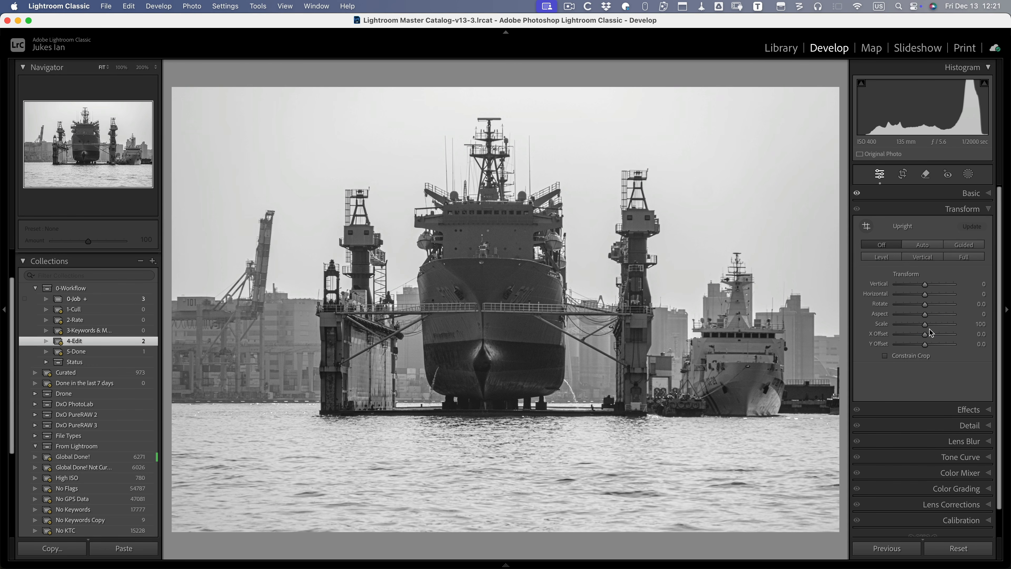
left_click(922, 247)
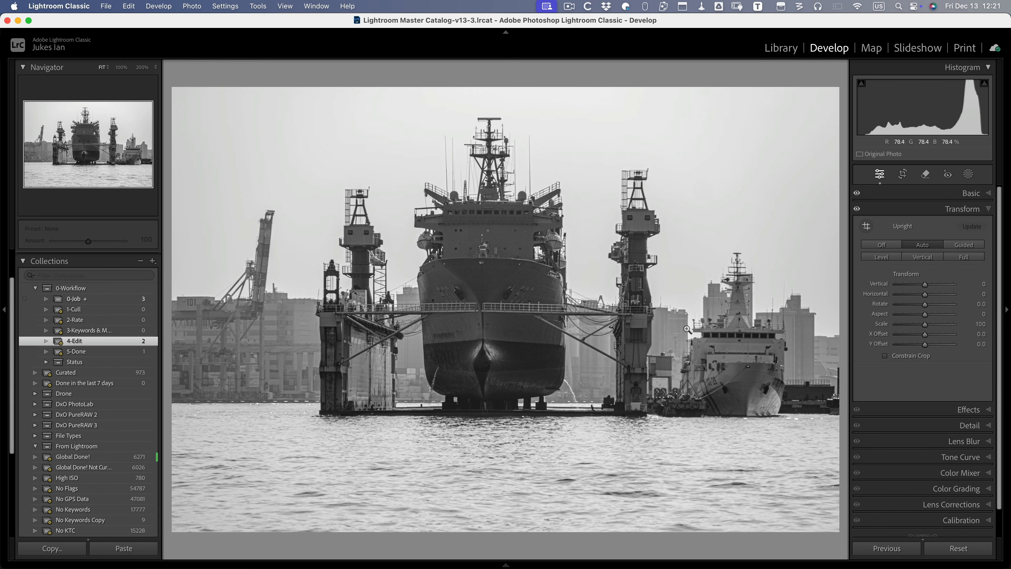
key("8")
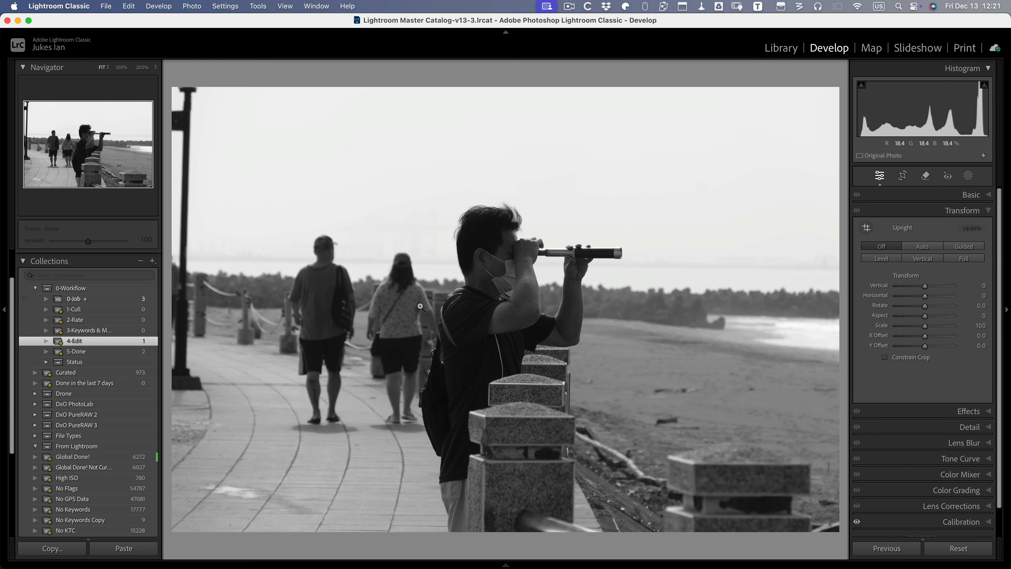
- Apply Auto tone to the binoculars photo (Exposure +0.18, Shadows +49) with the Basic panel showing
key("super+u")
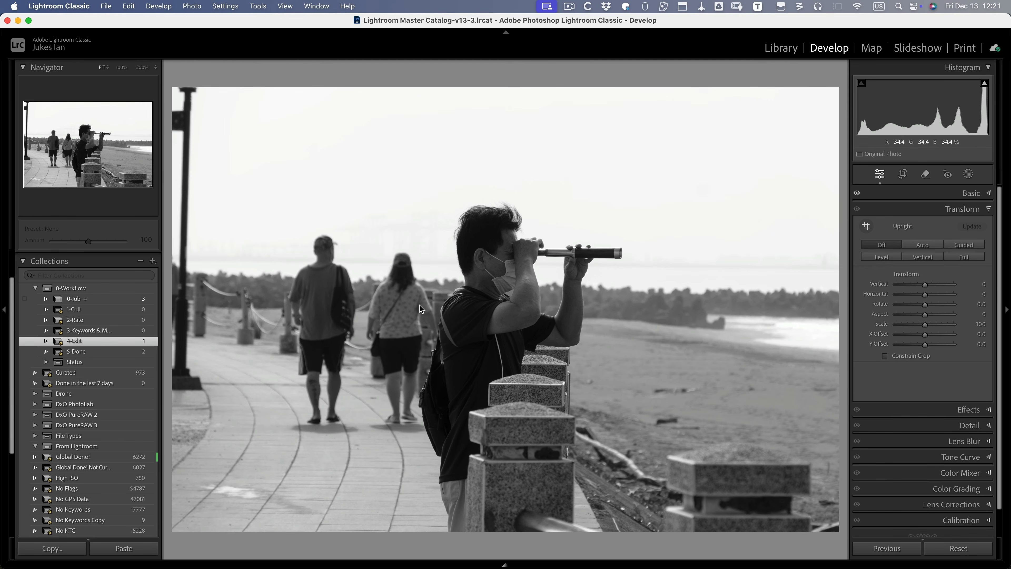
key("super+1")
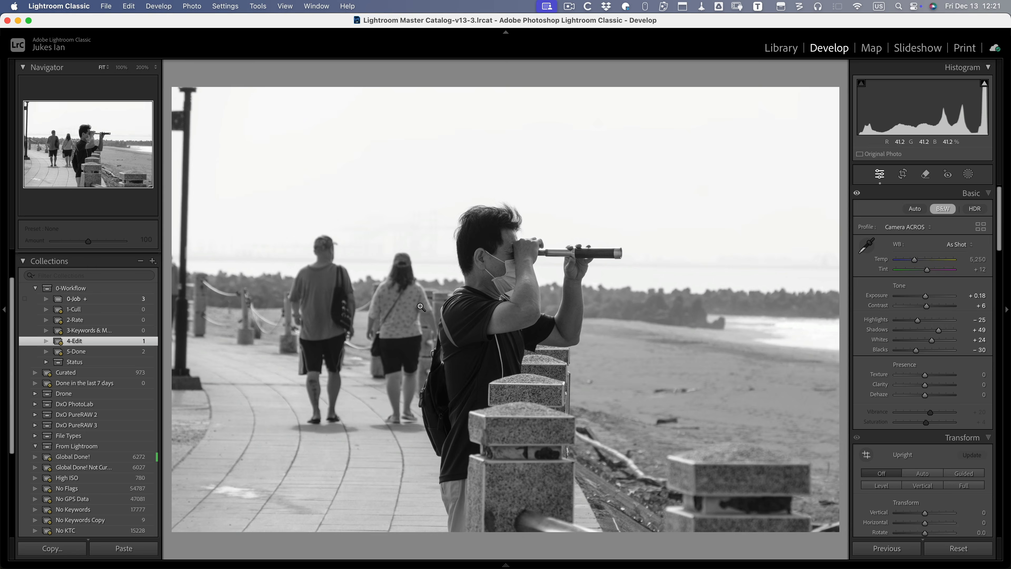
key("r")
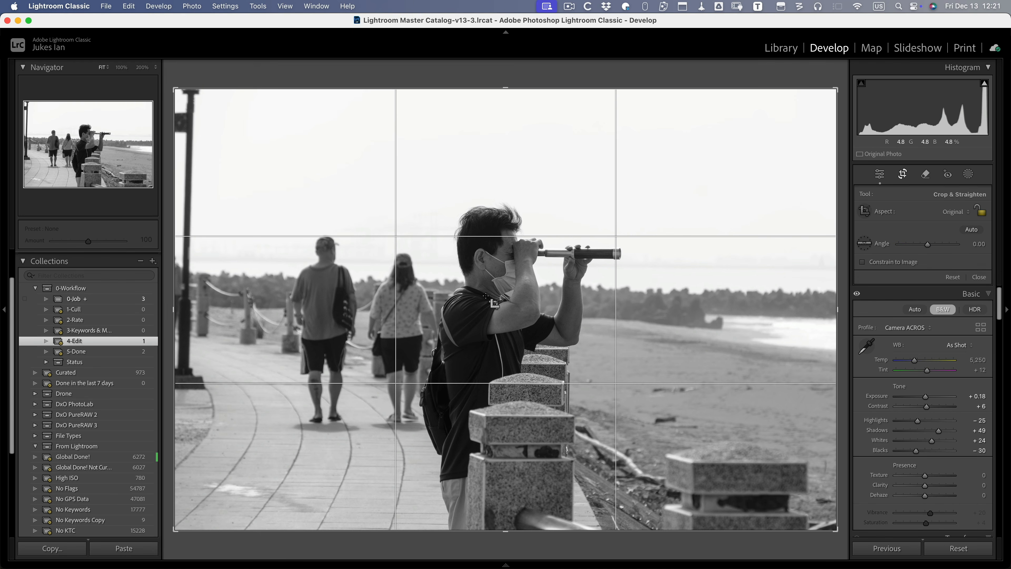
- Try a 1x1 square crop on the binoculars photo, then reset it to the original aspect
key("shift+a")
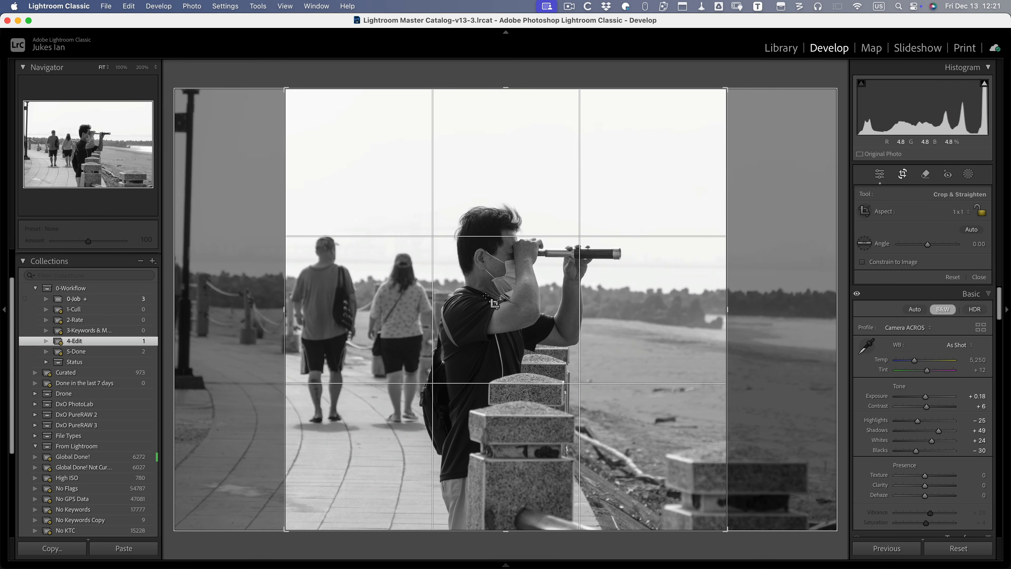
left_click_drag(602, 313, 629, 315)
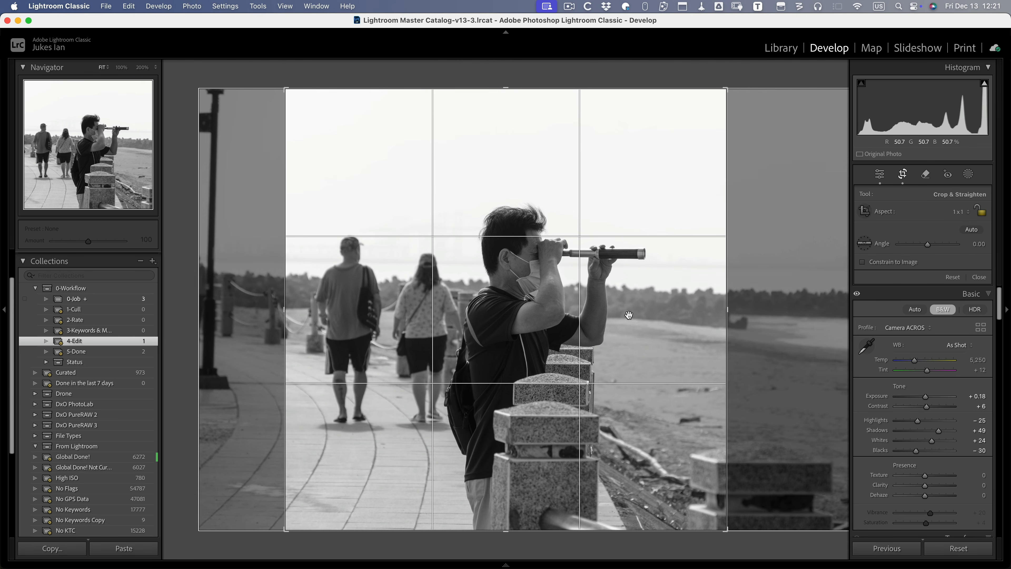
key("super+alt+r")
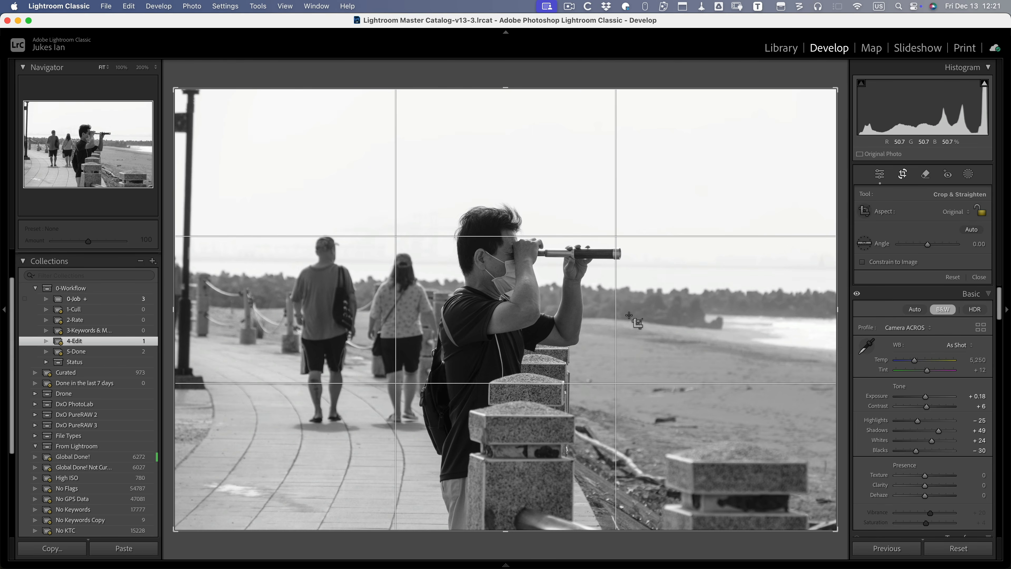
key("d")
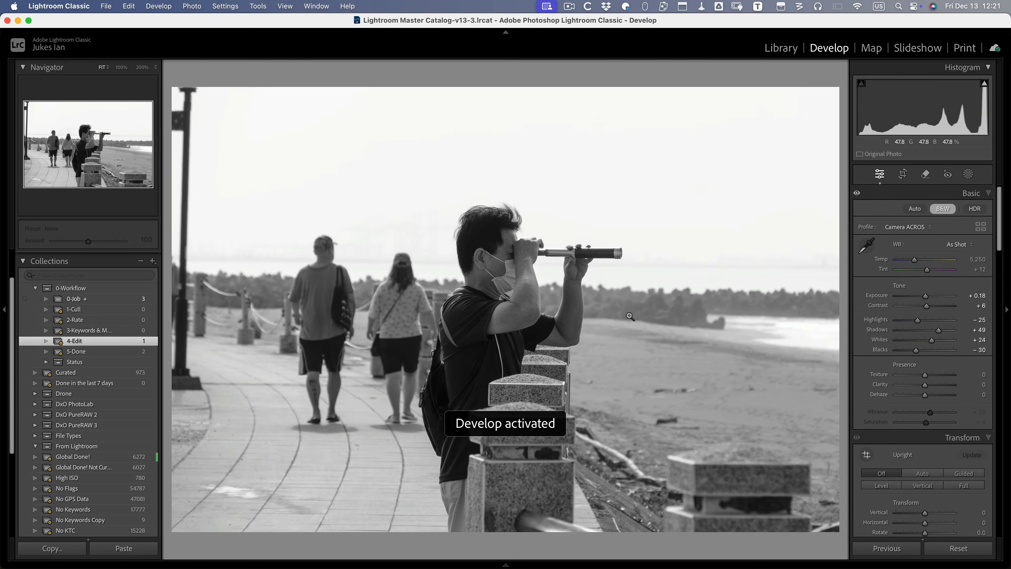
- Paint over the walking man and woman and erase them with generative AI Remove
left_click(925, 175)
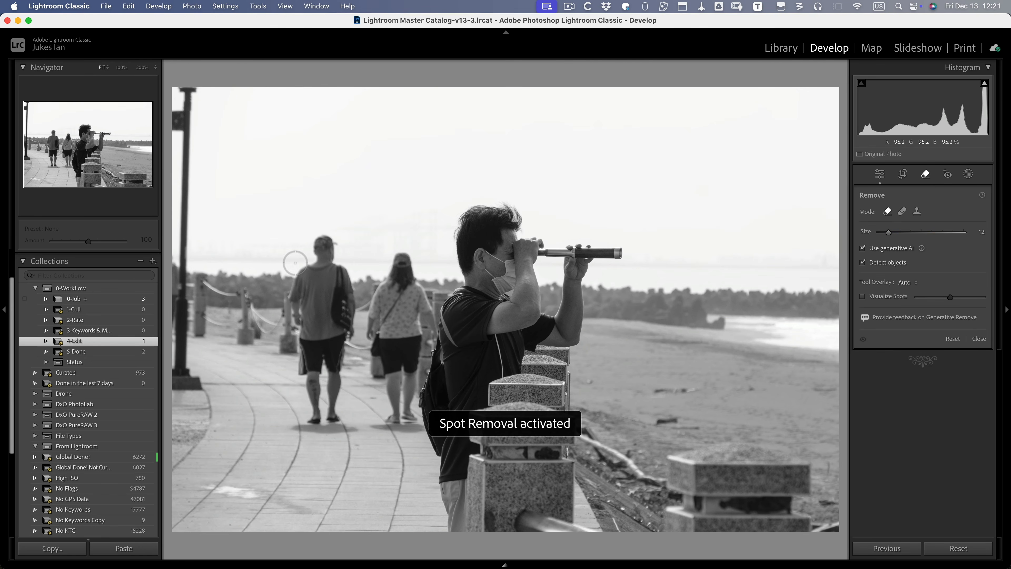
scroll(295, 263, "up", 10)
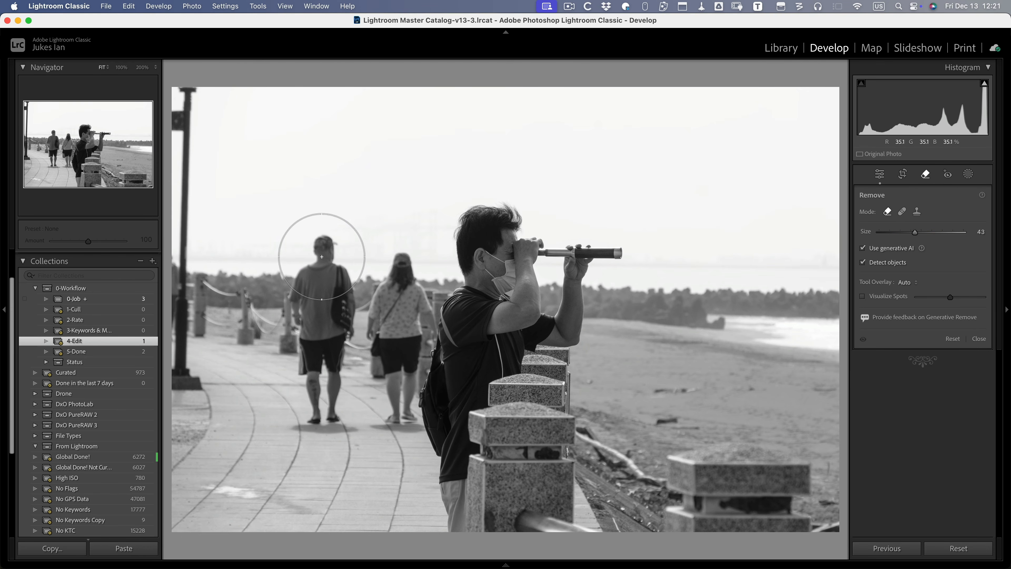
mouse_move(321, 257)
left_mouse_down()
mouse_move(321, 348)
mouse_move(333, 373)
mouse_move(321, 419)
left_mouse_up()
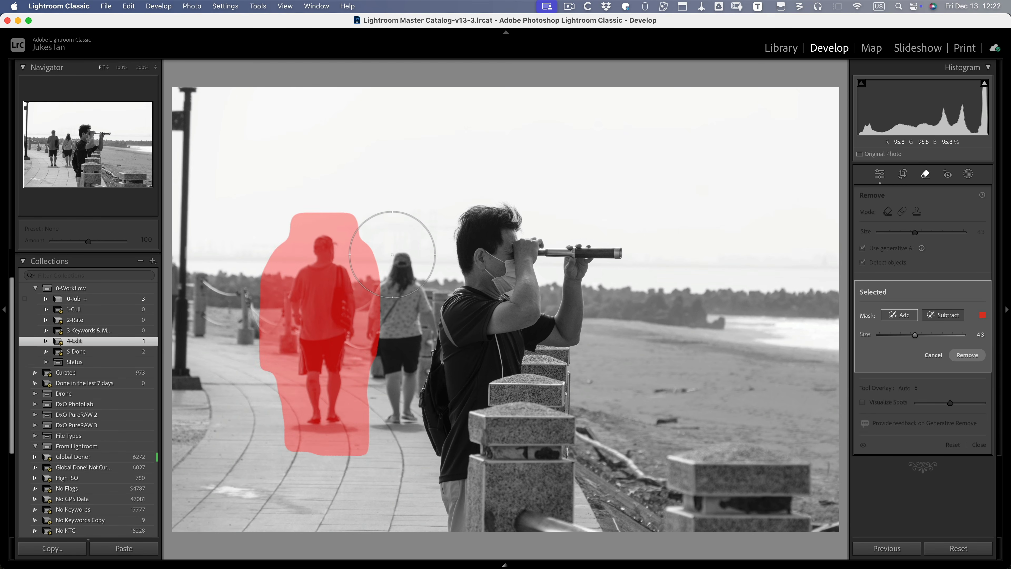
mouse_move(395, 240)
left_mouse_down()
mouse_move(402, 306)
mouse_move(377, 369)
mouse_move(387, 440)
left_mouse_up()
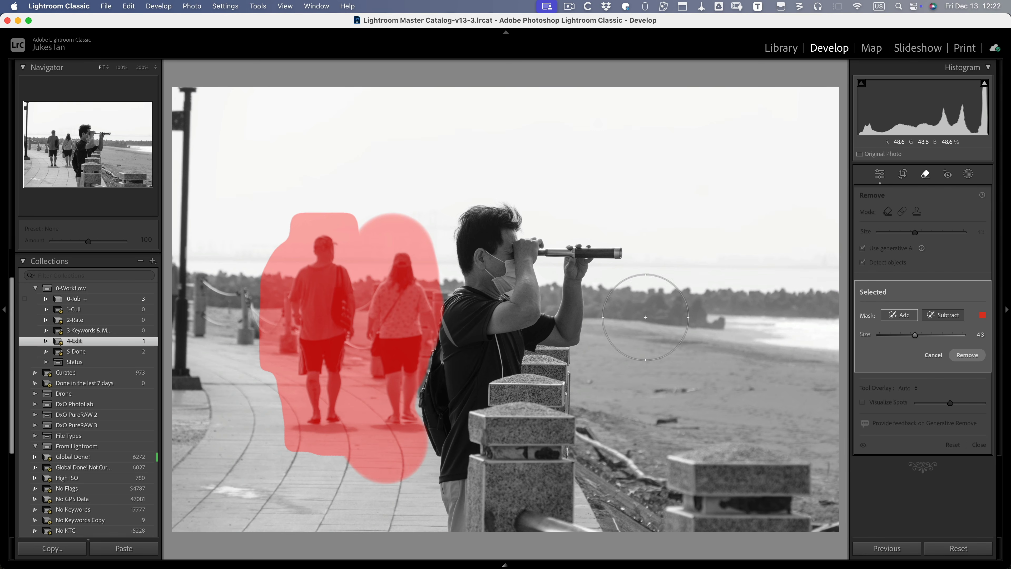
left_click(968, 355)
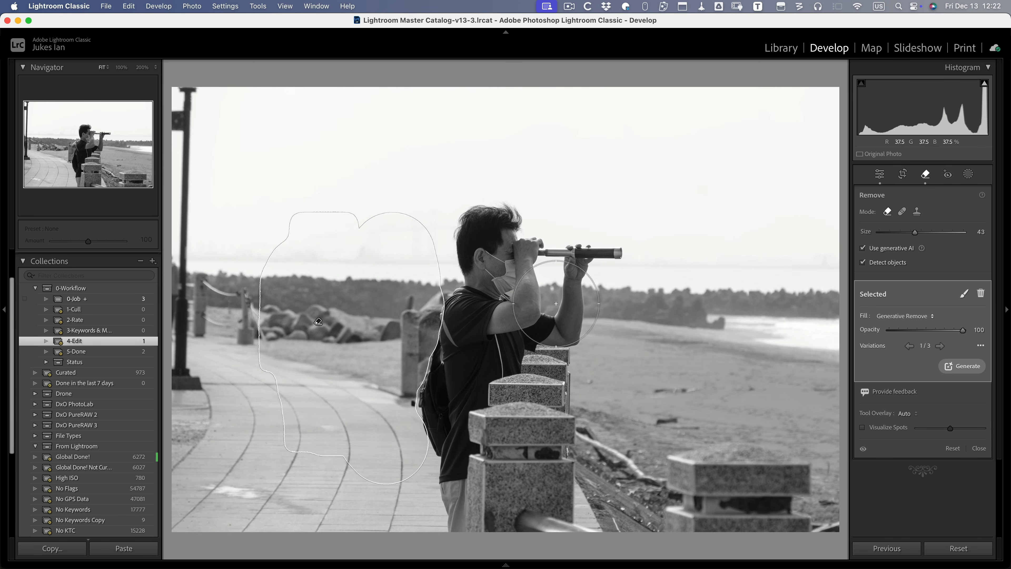
- Compare the generated fill variations and keep the third, with open shoreline and fence posts
left_click(941, 347)
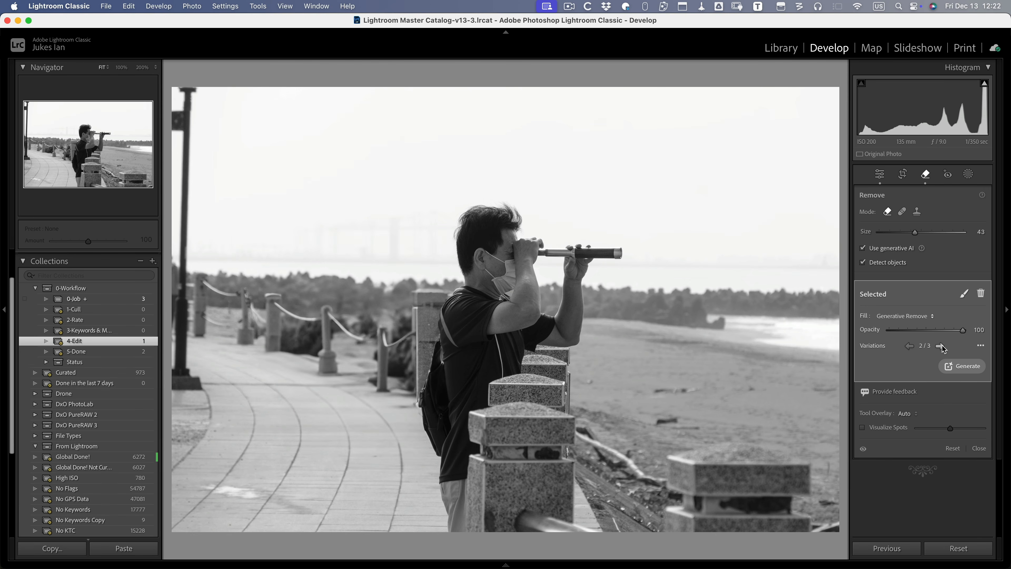
left_click(941, 346)
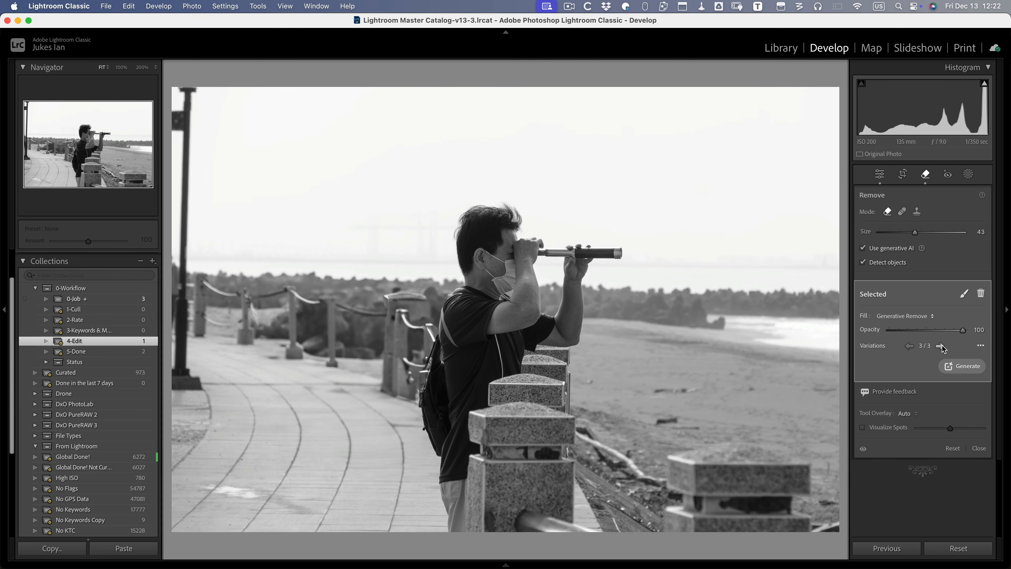
left_click(910, 347)
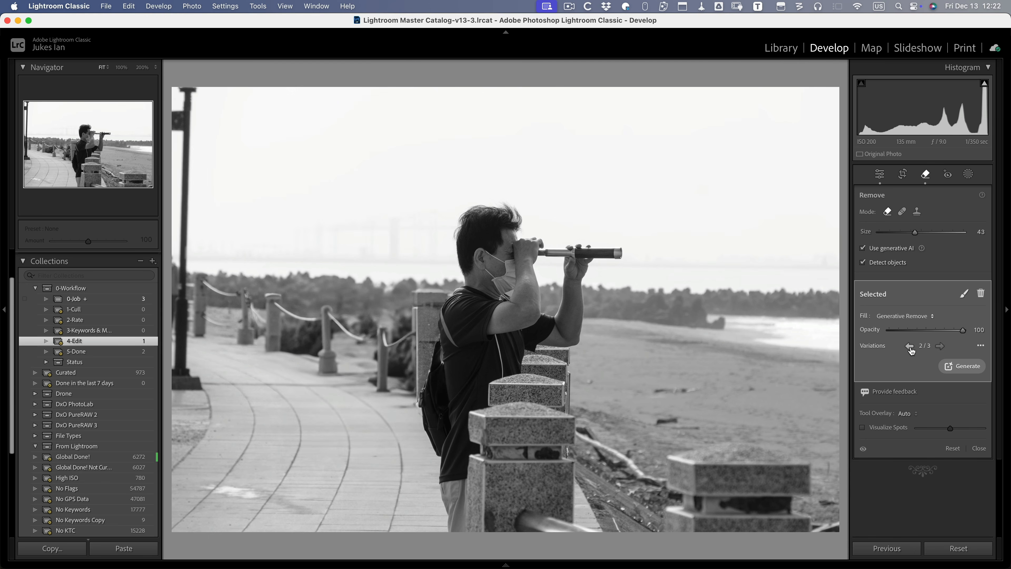
left_click(911, 349)
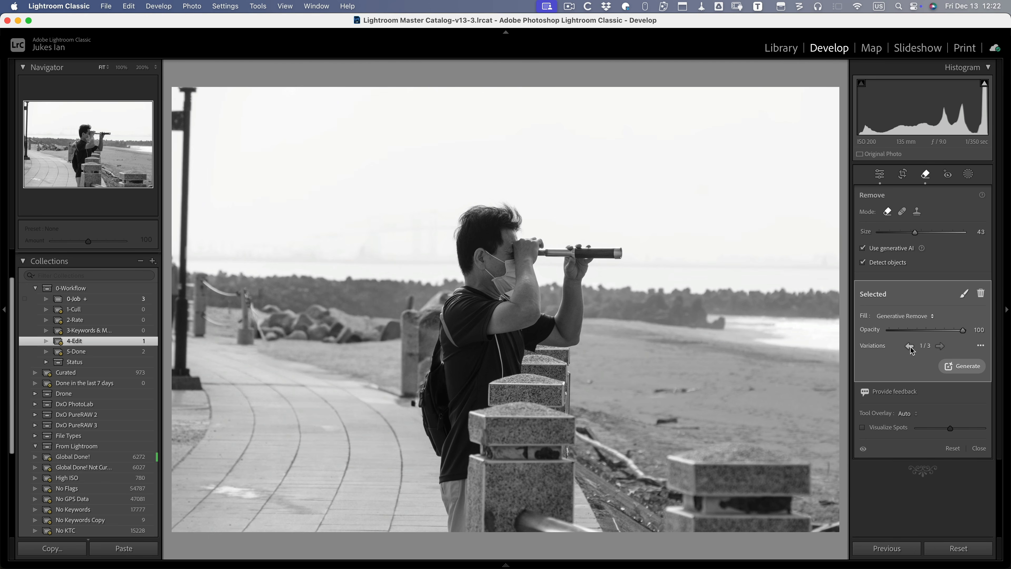
left_click(940, 348)
left_click(940, 349)
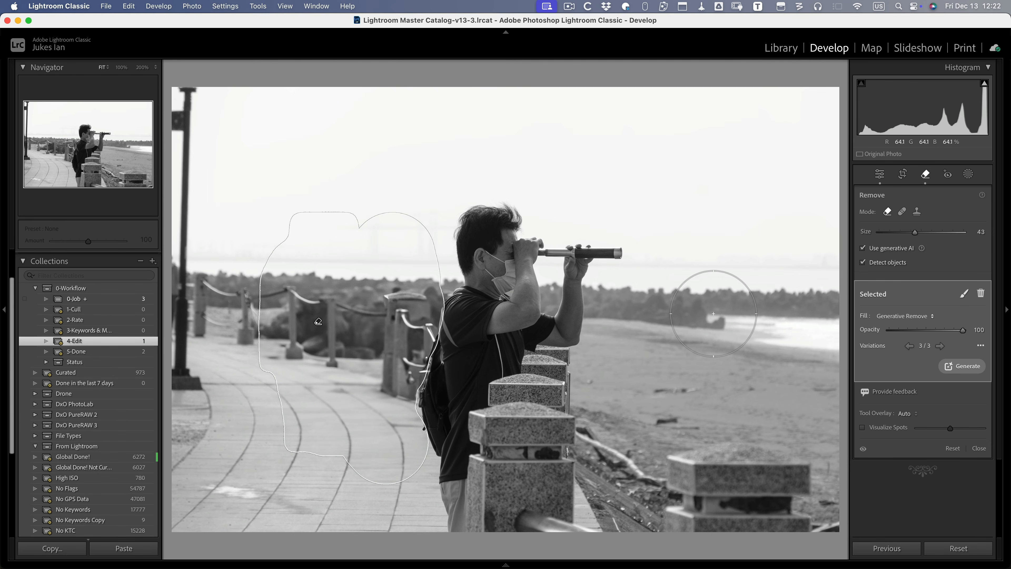
key("Escape")
- Crop the telescope photo tighter around the man, trimming sky and widening toward the beach
key("d")
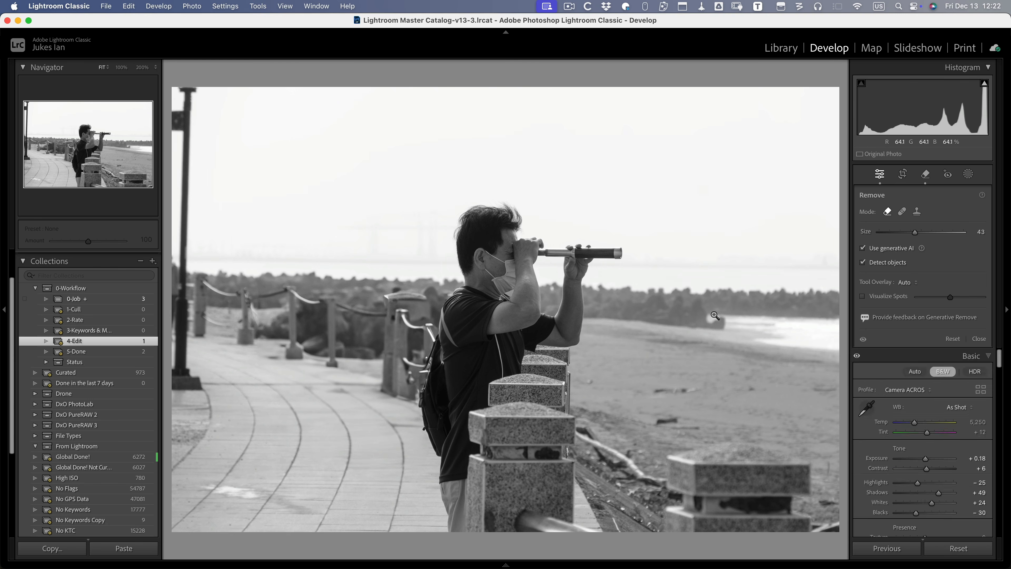
key("r")
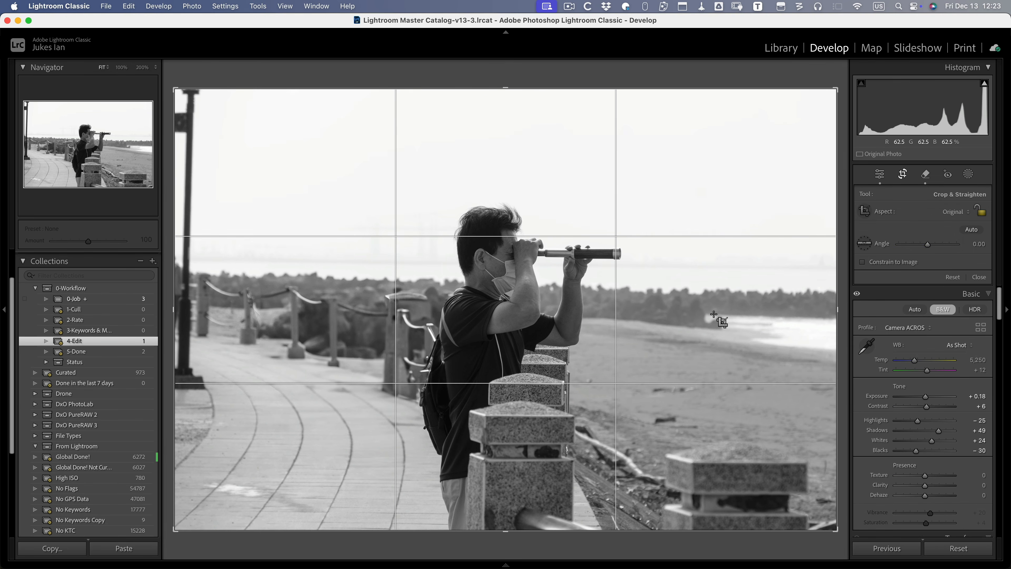
key("shift+a")
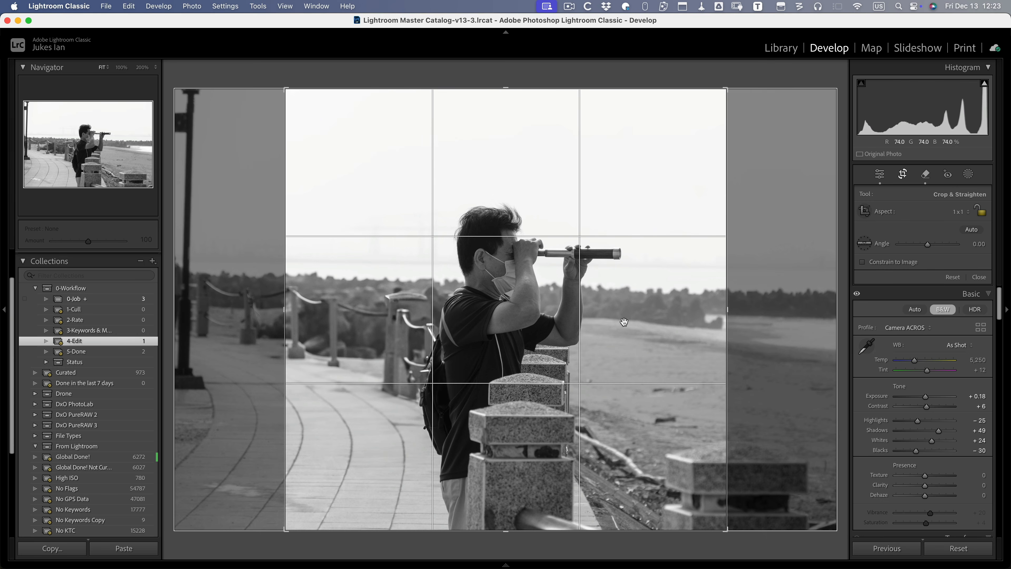
left_click_drag(625, 322, 544, 328)
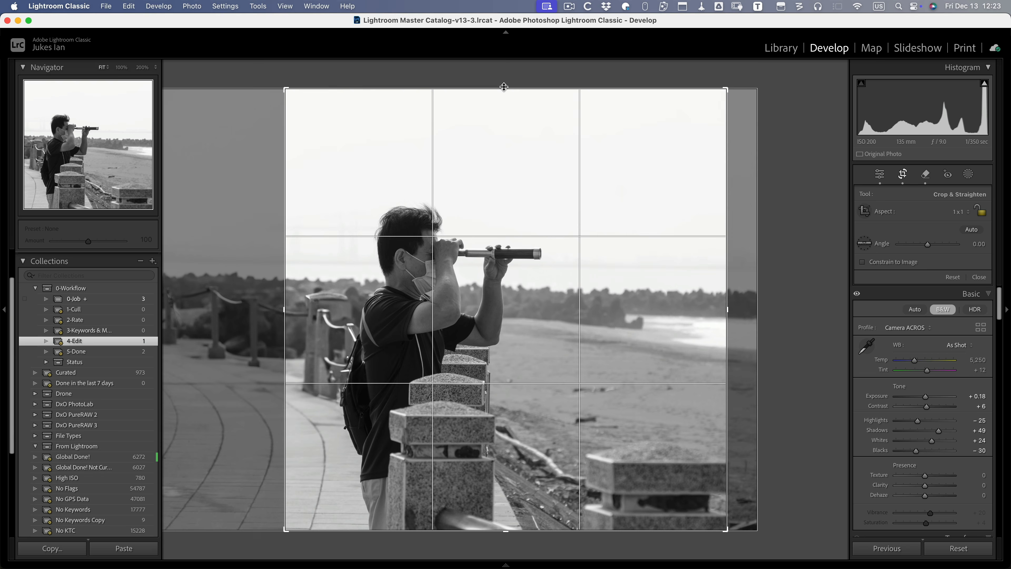
left_click_drag(505, 86, 506, 119)
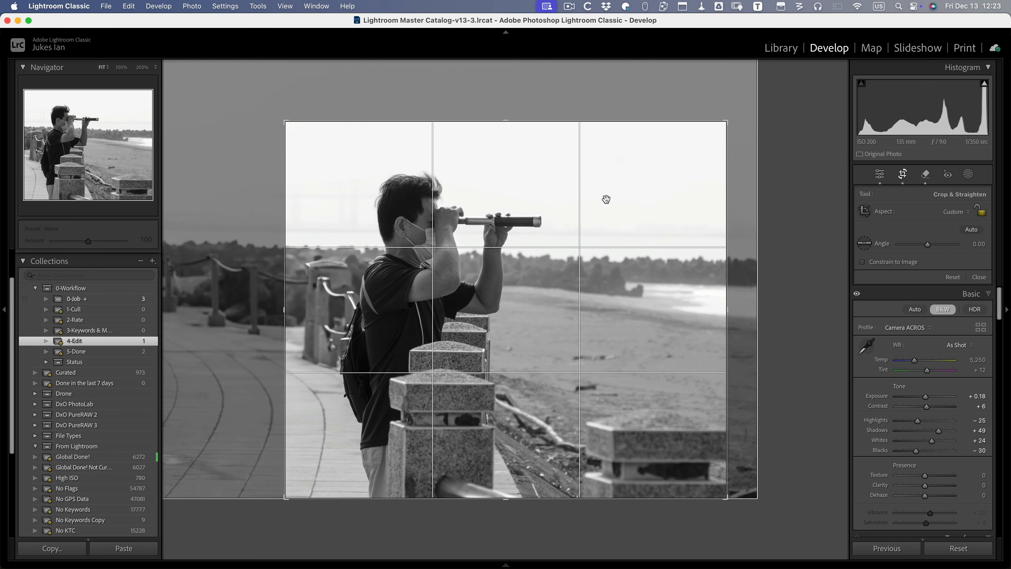
left_click_drag(728, 308, 747, 306)
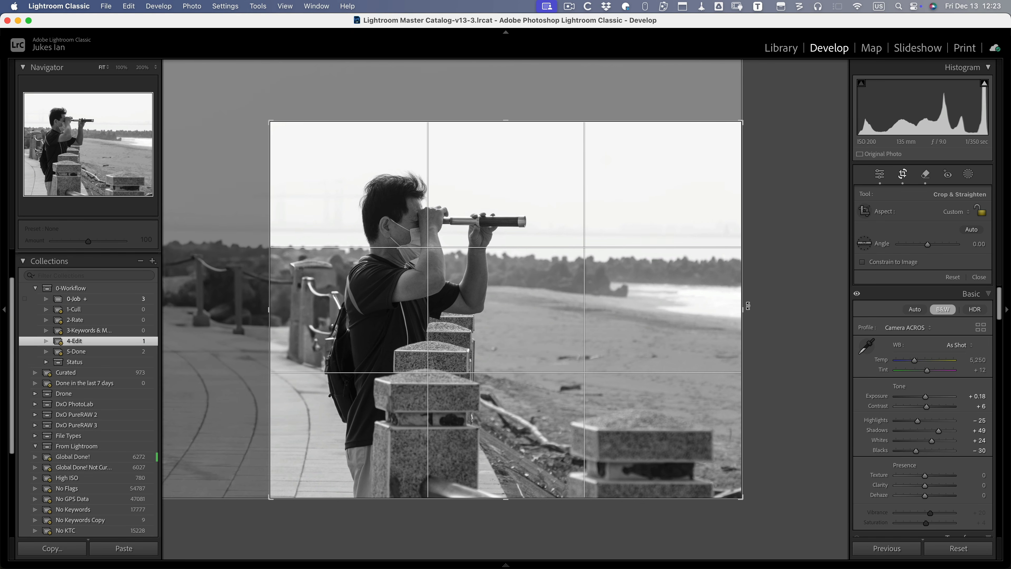
key("d")
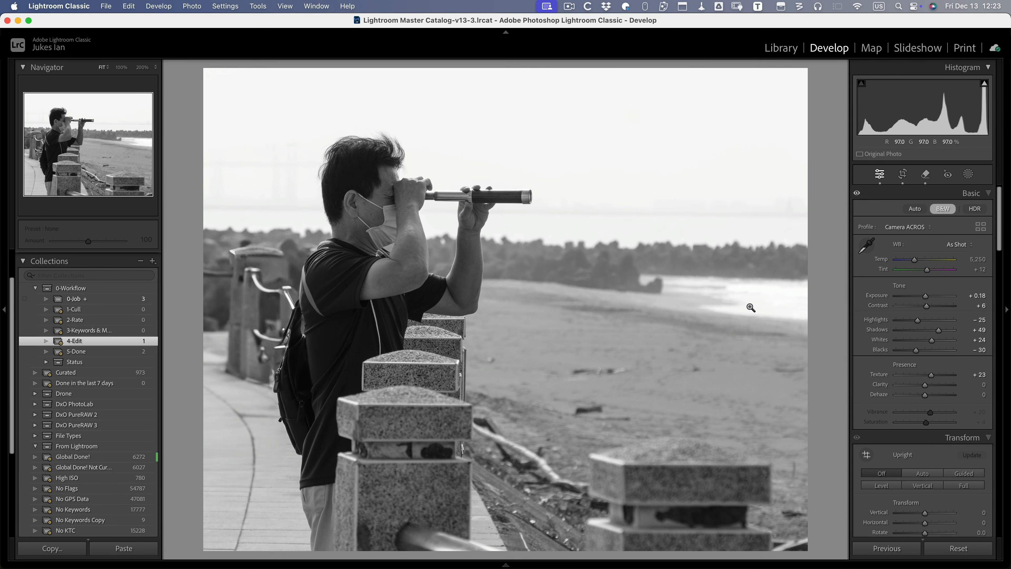
- Raise Clarity to +11, label the photo green for 5-Done, and view 5-Done in Grid
key("plus")
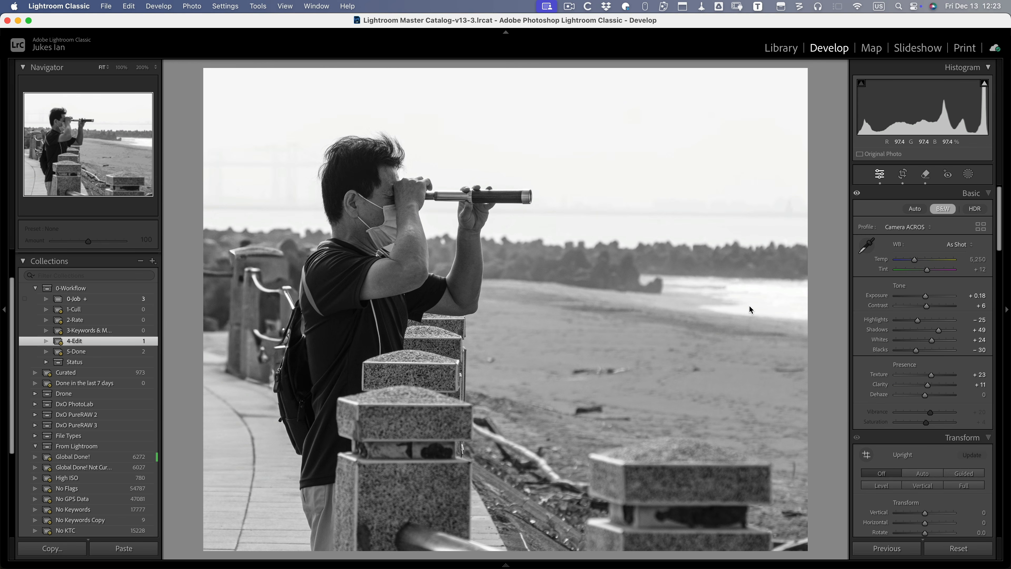
key("8")
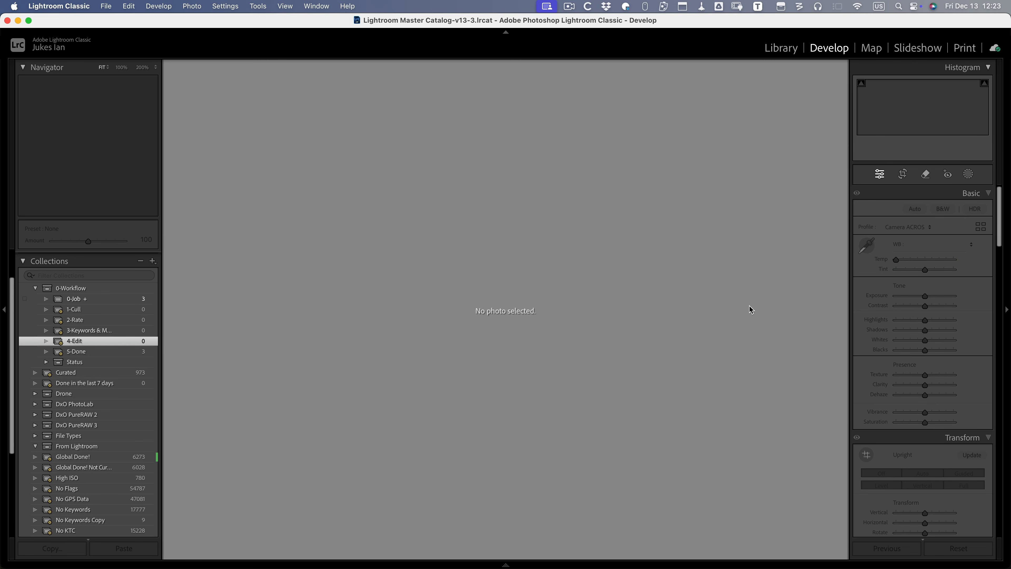
left_click(105, 351)
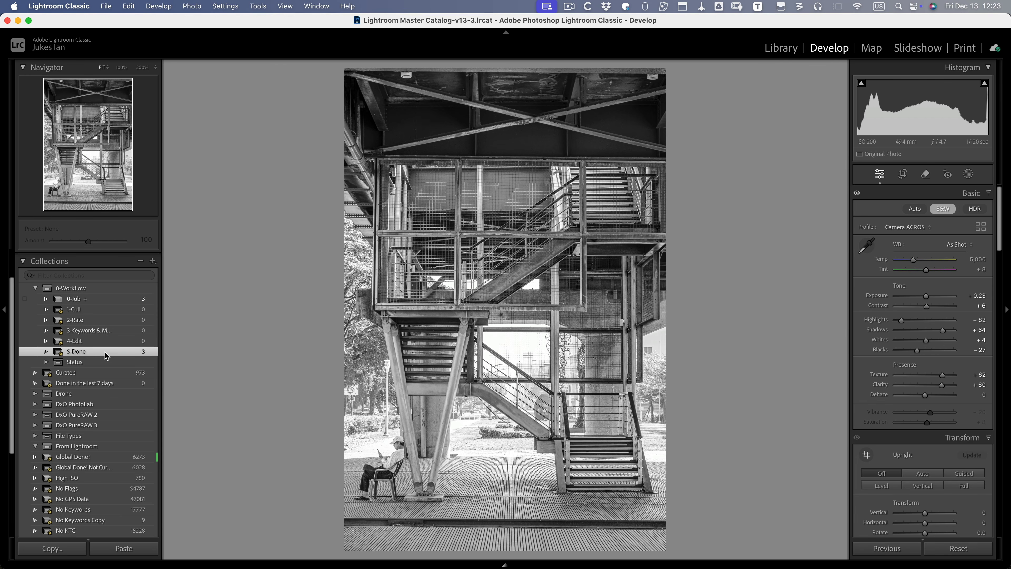
key("g")
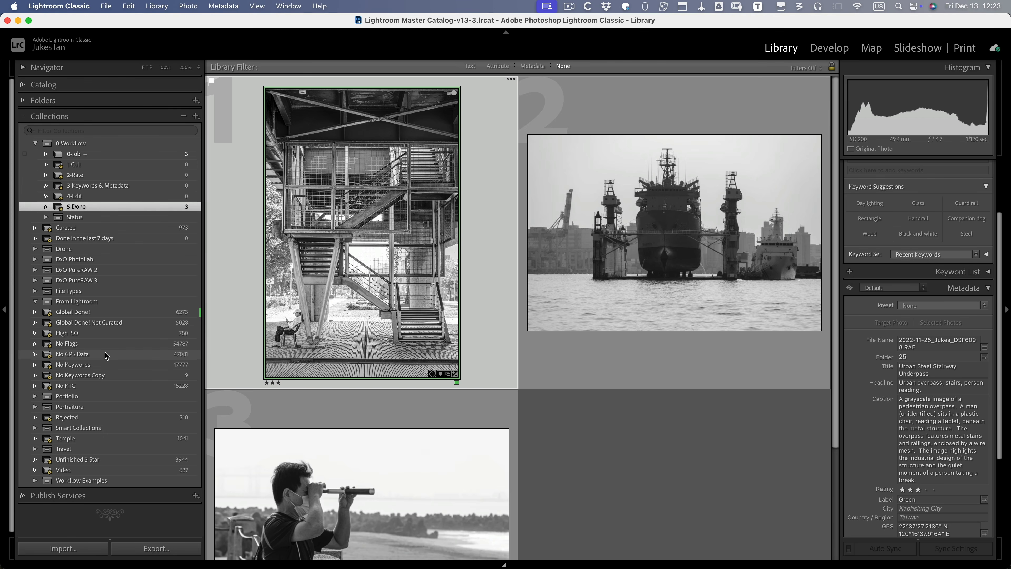
- With panels hidden, read the stairway and dry dock ship captions, then restore the filter bar and left panel
key("Tab")
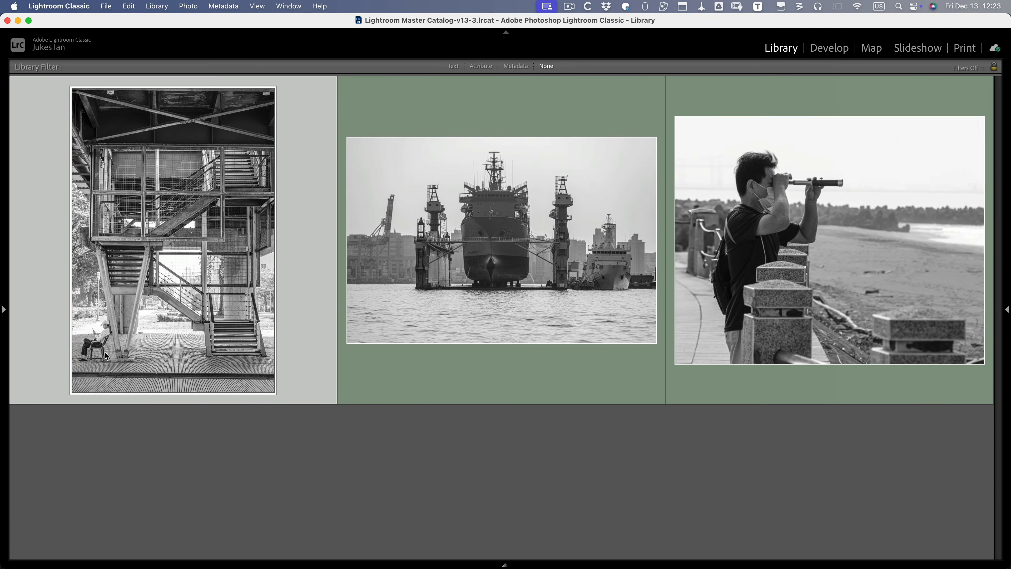
left_click(177, 449)
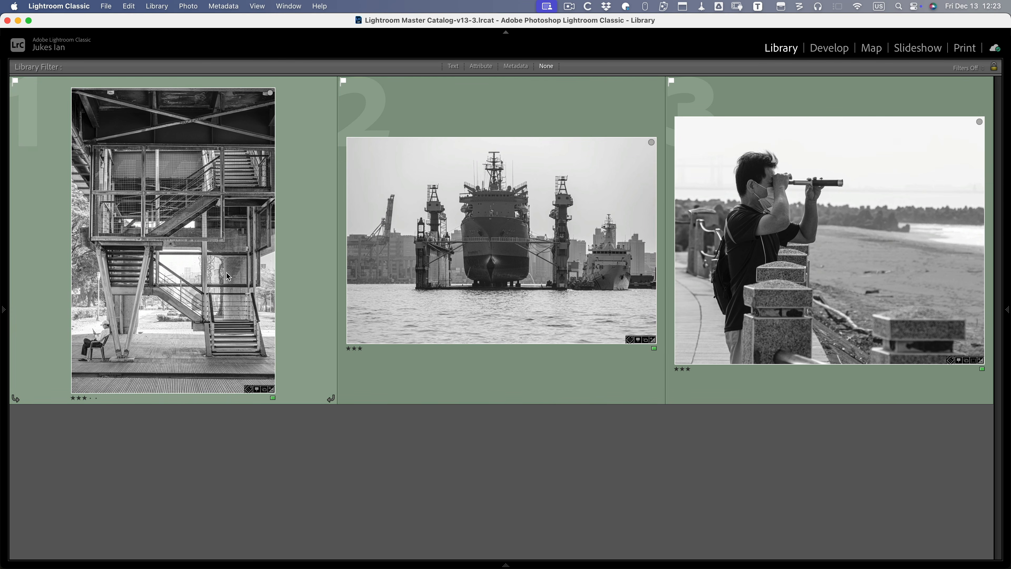
left_click(227, 273)
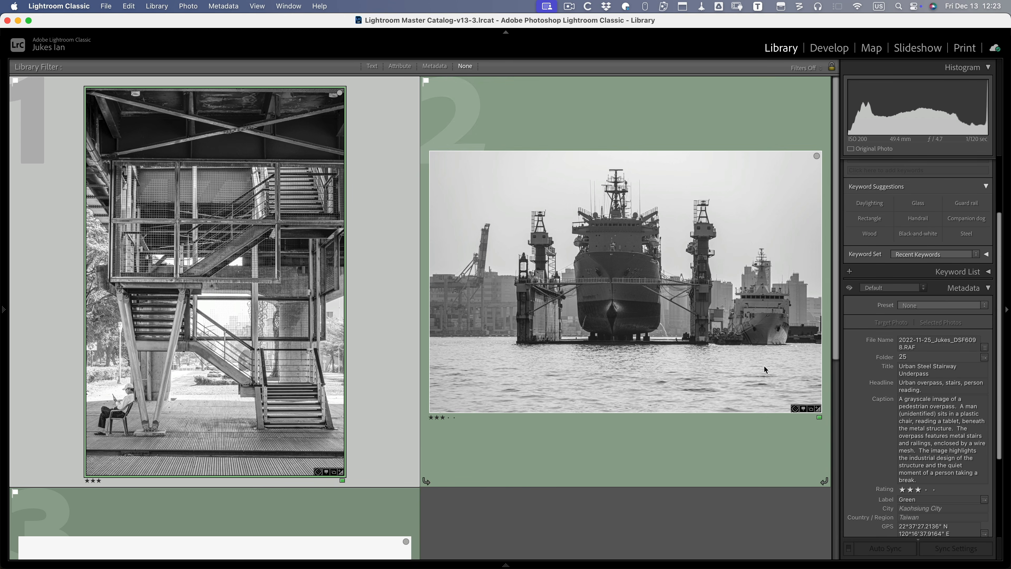
left_click(701, 439)
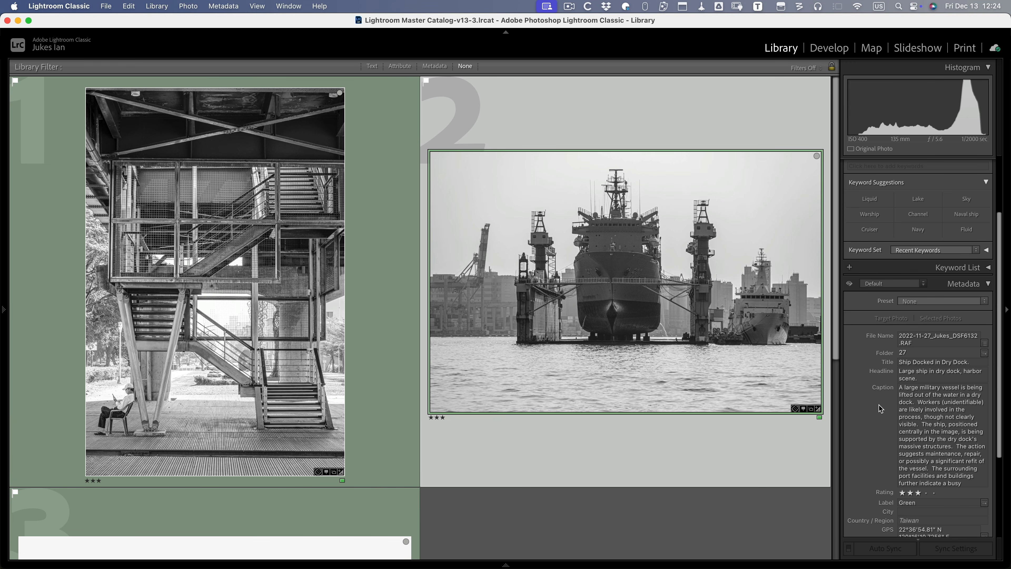
key("backslash")
key("backslash")
key("F7")
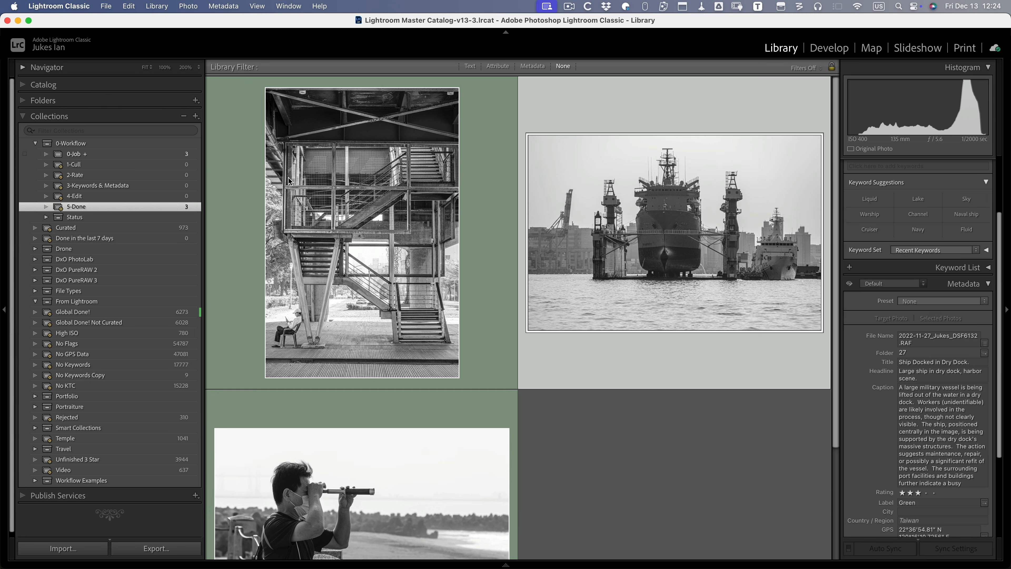
- Switch the source to All Photographs in the catalog and shrink the grid thumbnails
left_click(25, 116)
left_click(43, 84)
left_click(71, 100)
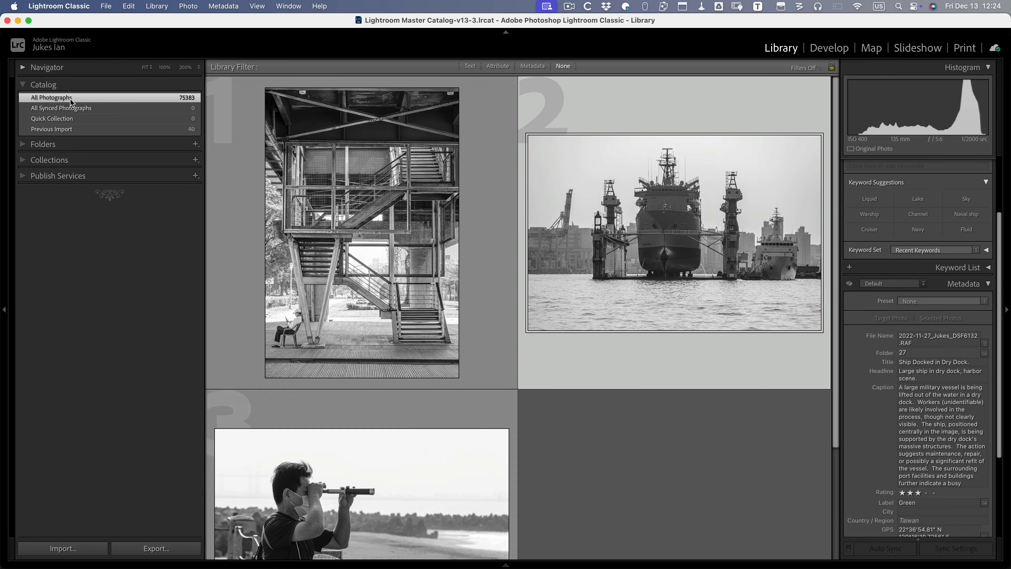
scroll(614, 181, "down", 10)
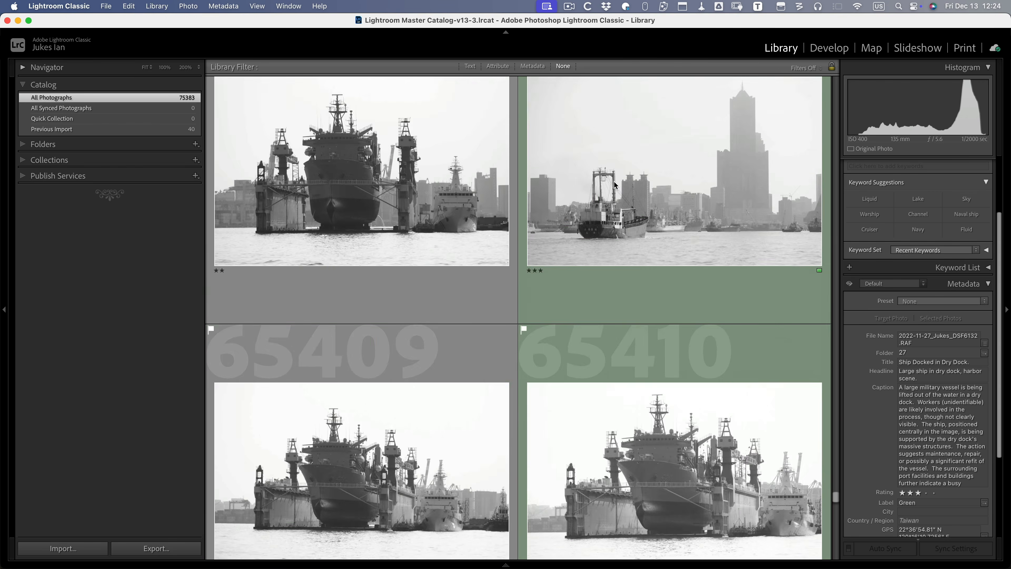
scroll(614, 181, "up", 8)
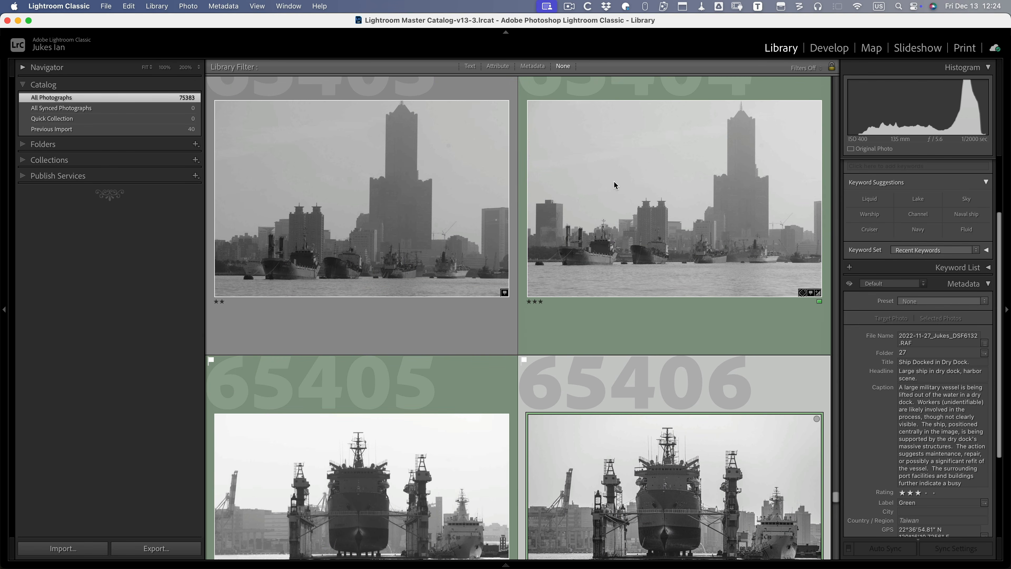
key("minus")
key("minus")
key("minus")
key("minus")
key("minus")
key("minus")
key("minus")
key("minus")
key("minus")
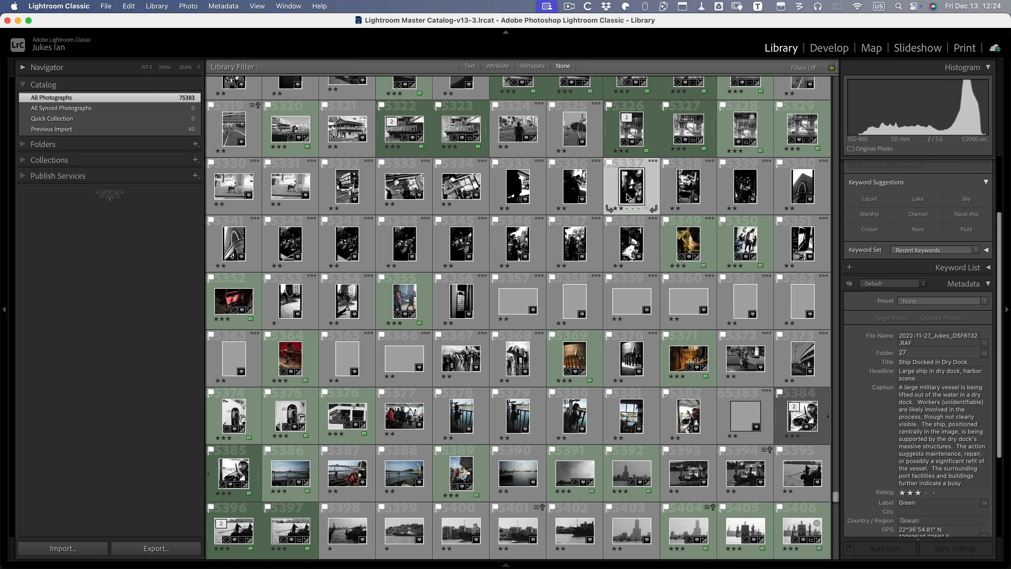
- Select photos 65325 and 65324, scroll back up, and open the Text library filter
left_click(574, 132)
left_click(517, 128)
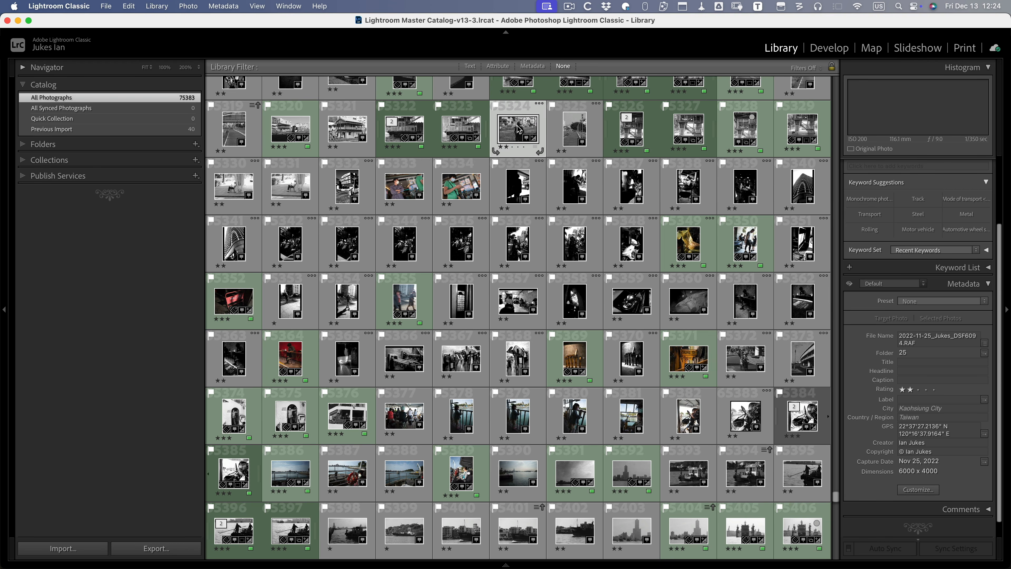
scroll(518, 128, "up", 15)
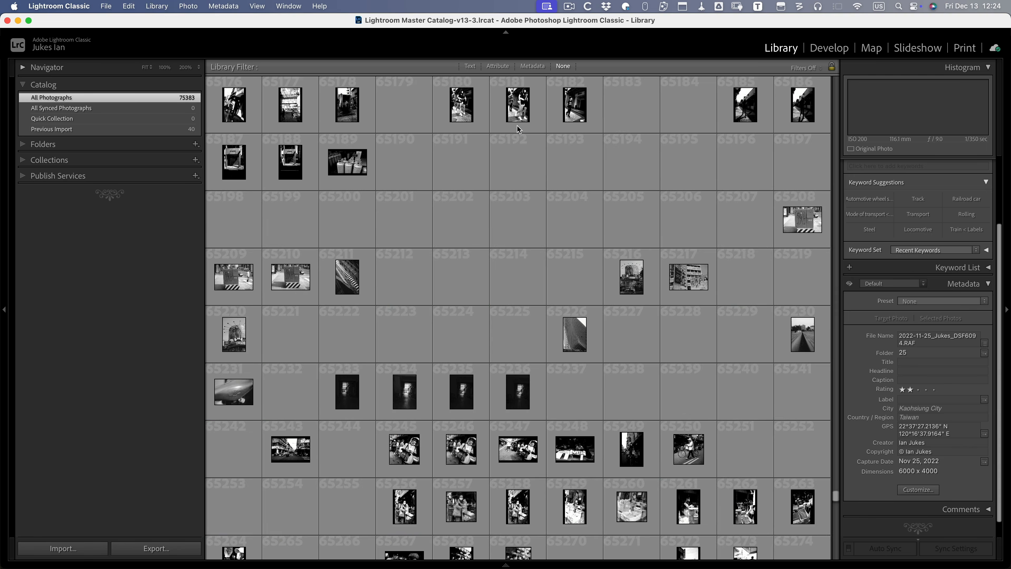
scroll(518, 129, "up", 20)
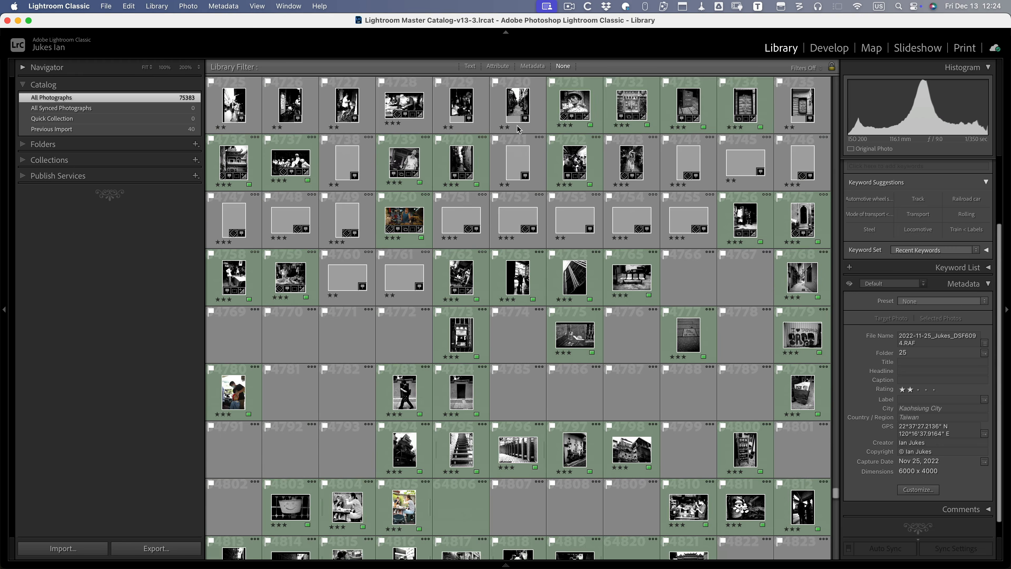
scroll(519, 129, "up", 5)
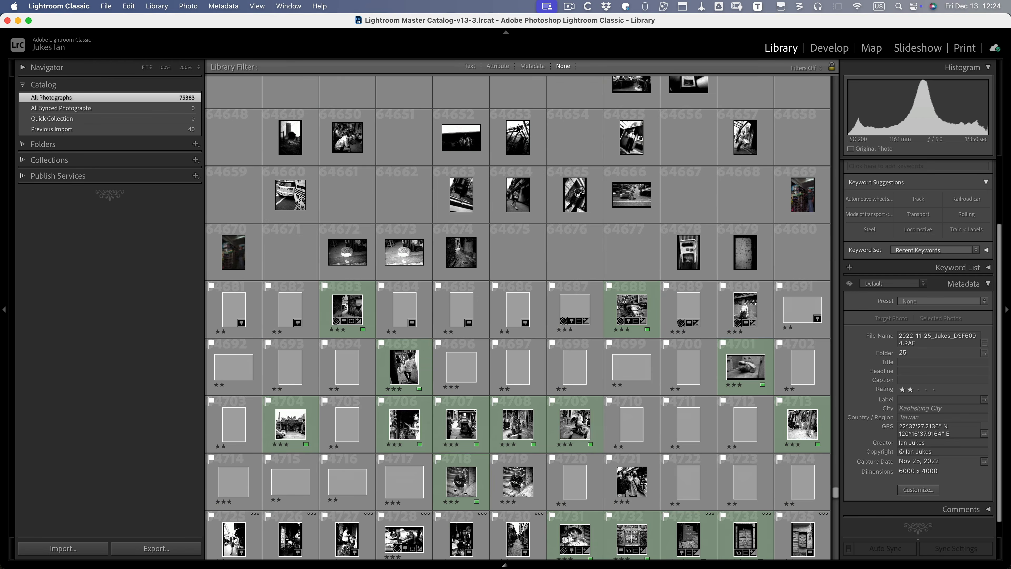
scroll(517, 128, "up", 3)
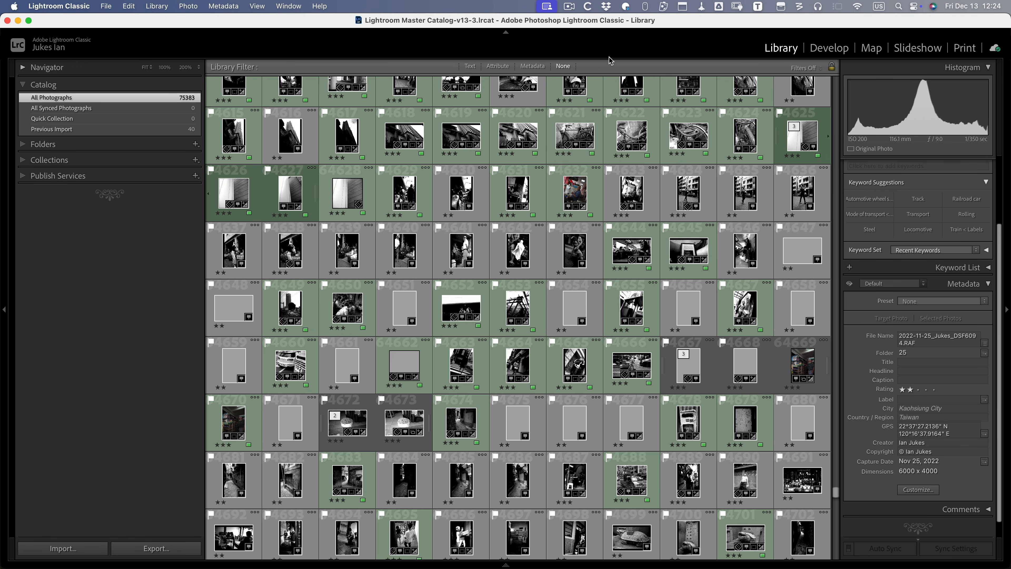
left_click(470, 66)
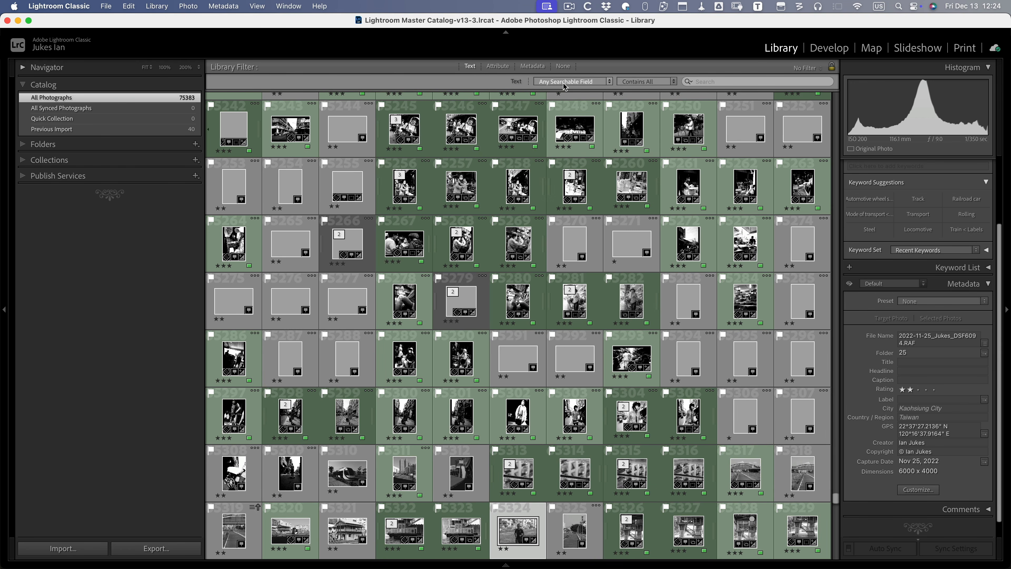
- Text-search the catalog for 'dry dock' with the default matching rule and view the single ship result large
left_click(710, 81)
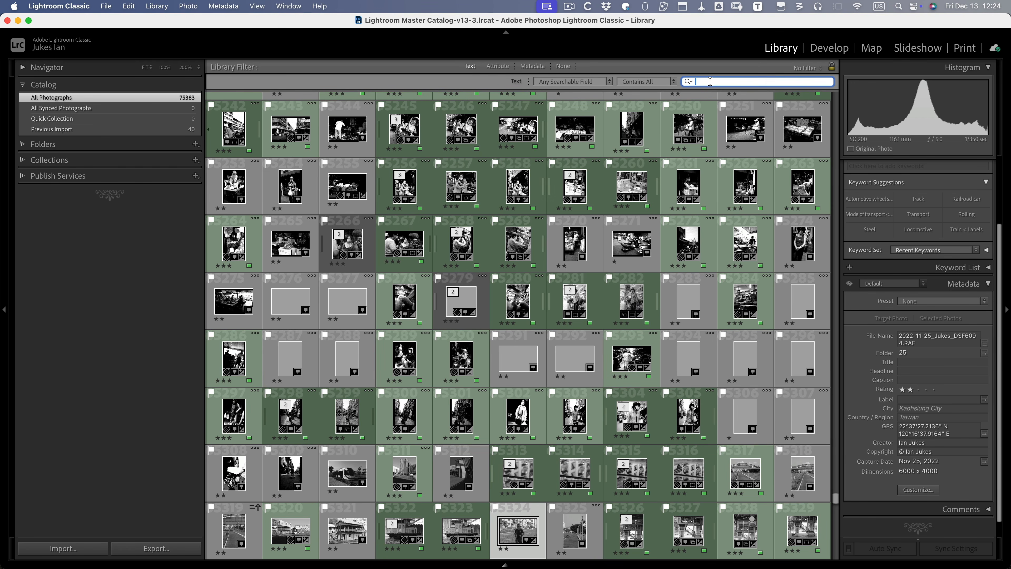
type("dry dock")
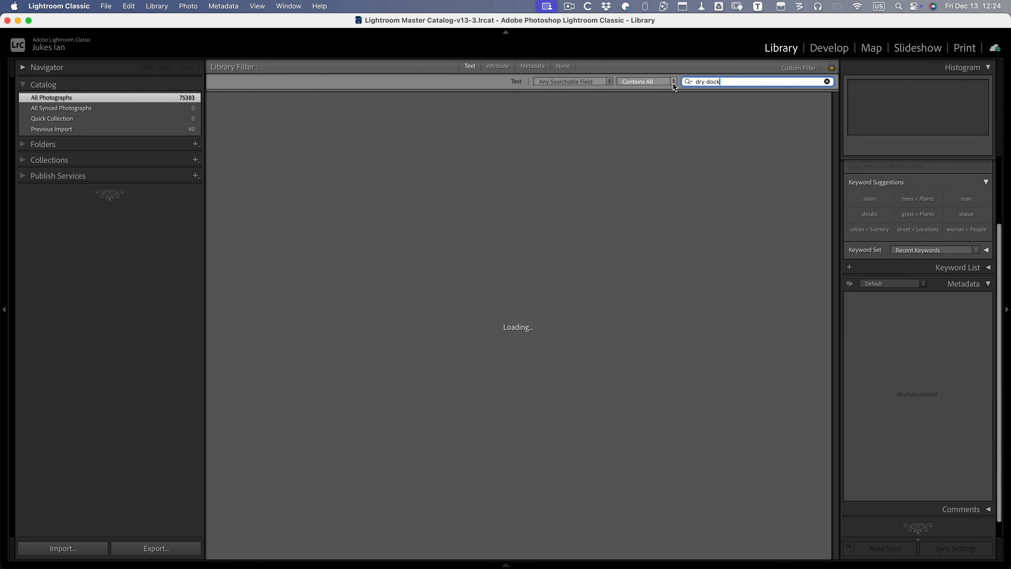
left_click(673, 82)
left_click(543, 136)
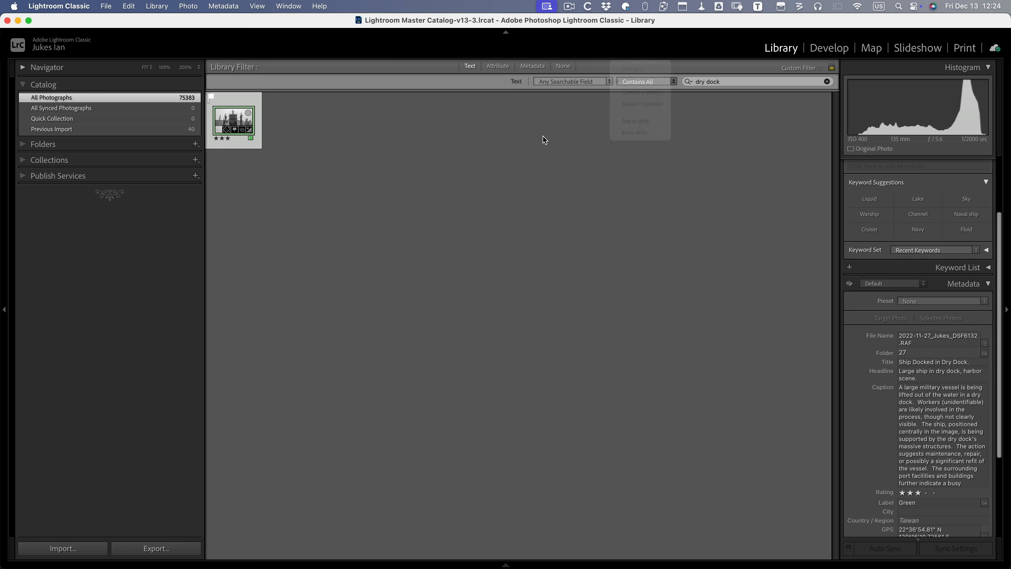
double_click(233, 122)
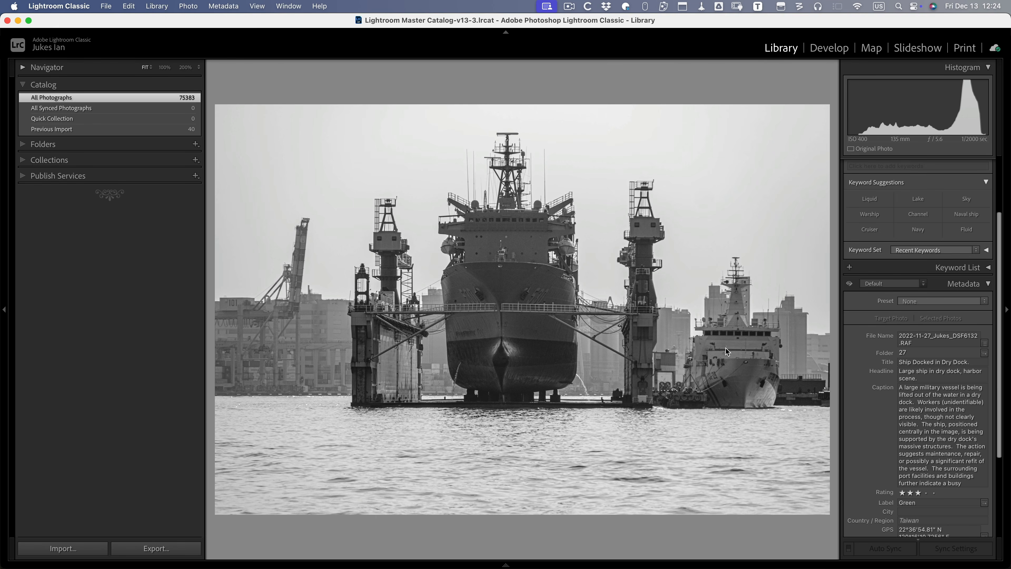